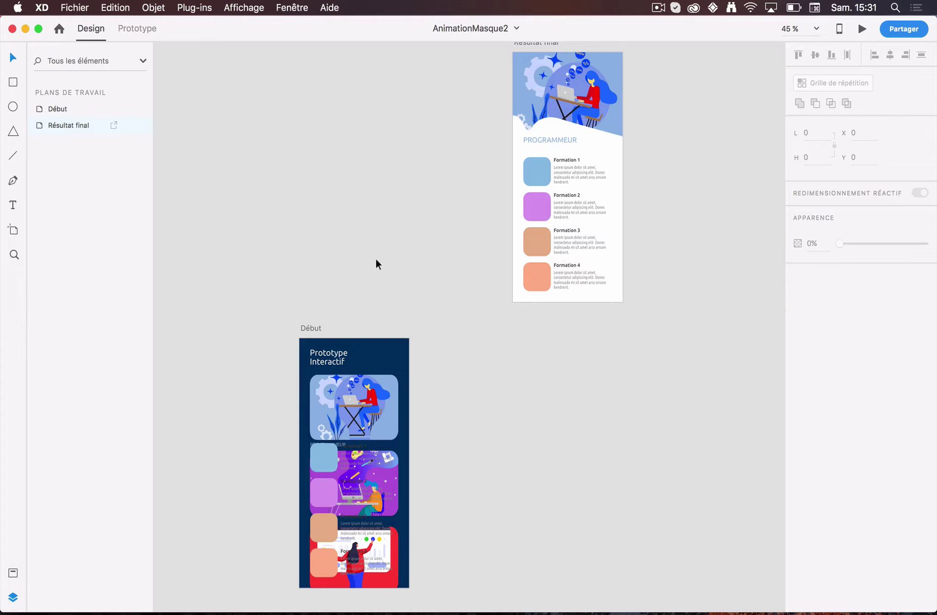
# - Duplicate the Début artboard directly below the Résultat final artboard, level with the original, and name the copy "fin"
pyautogui.click(329, 455)
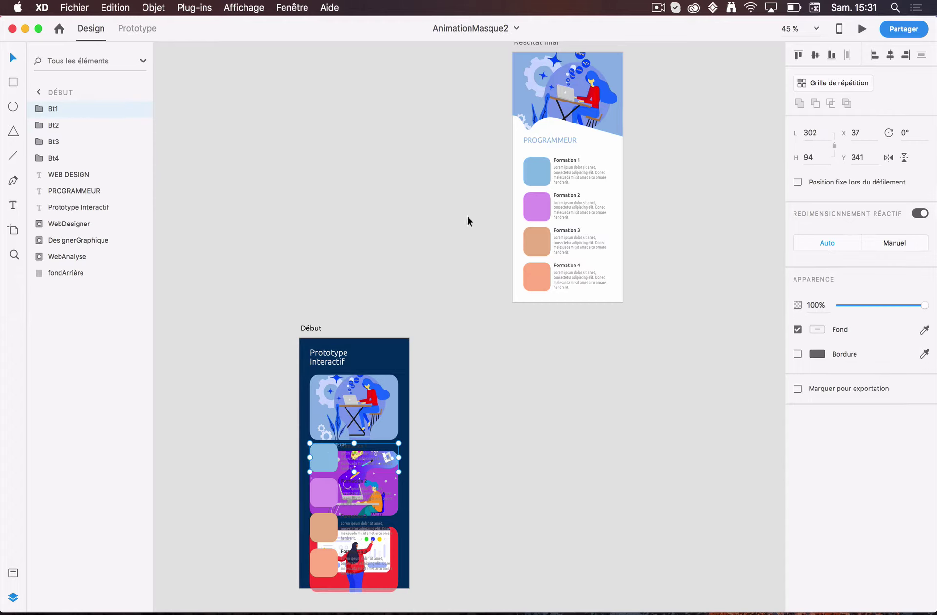
pyautogui.scroll(2, 727, 181)
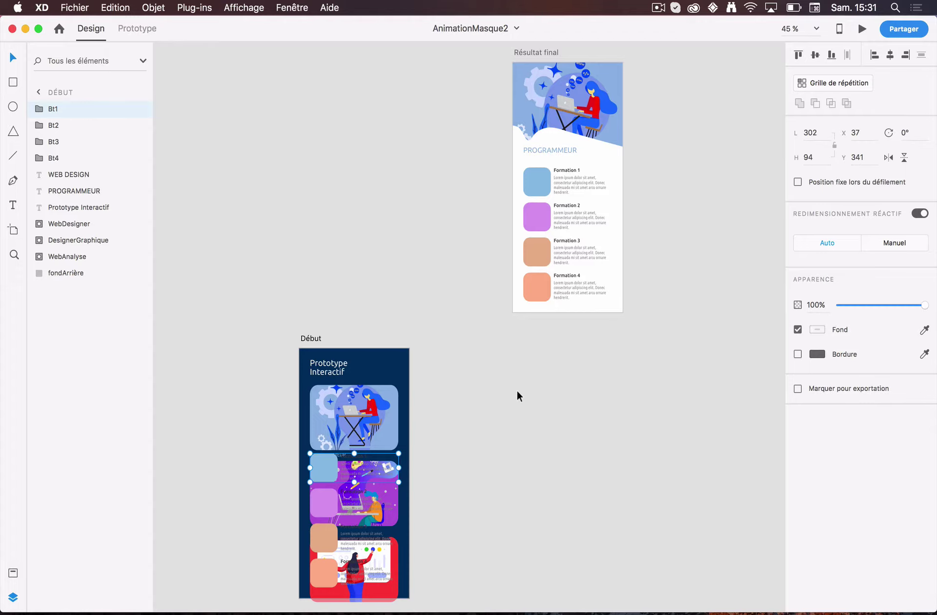
pyautogui.click(312, 338)
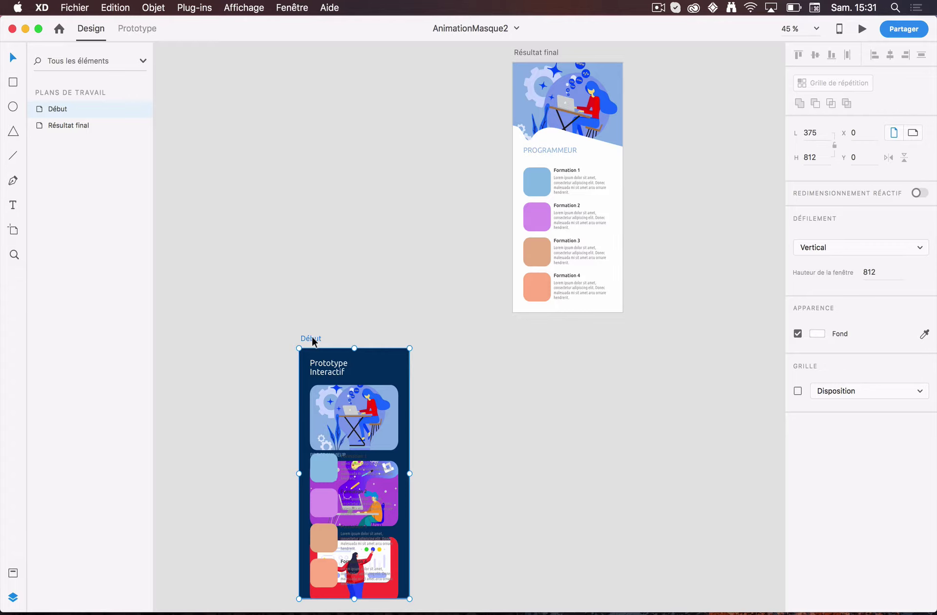
pyautogui.moveTo(312, 338); pyautogui.dragTo(526, 343)
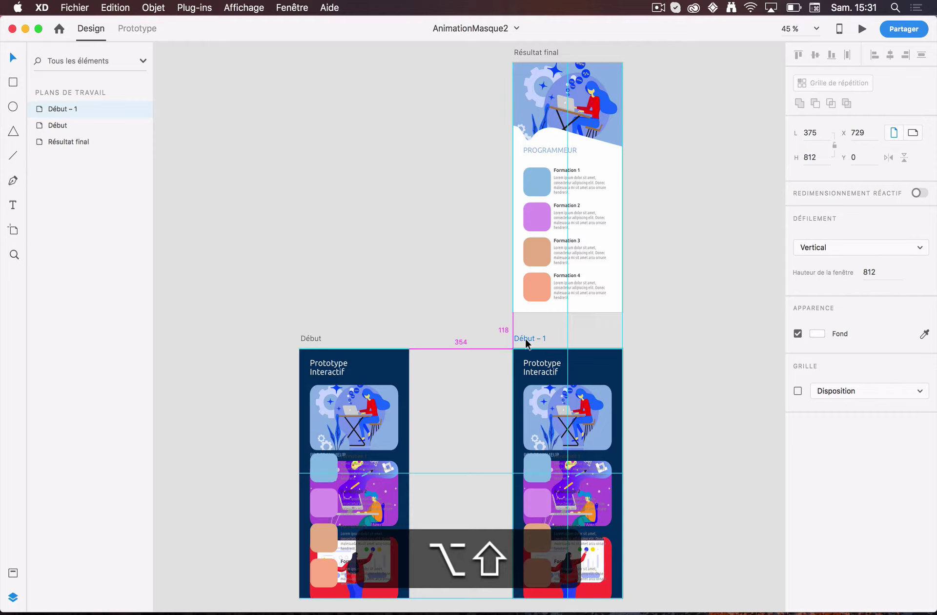
pyautogui.moveTo(526, 343); pyautogui.dragTo(526, 343)
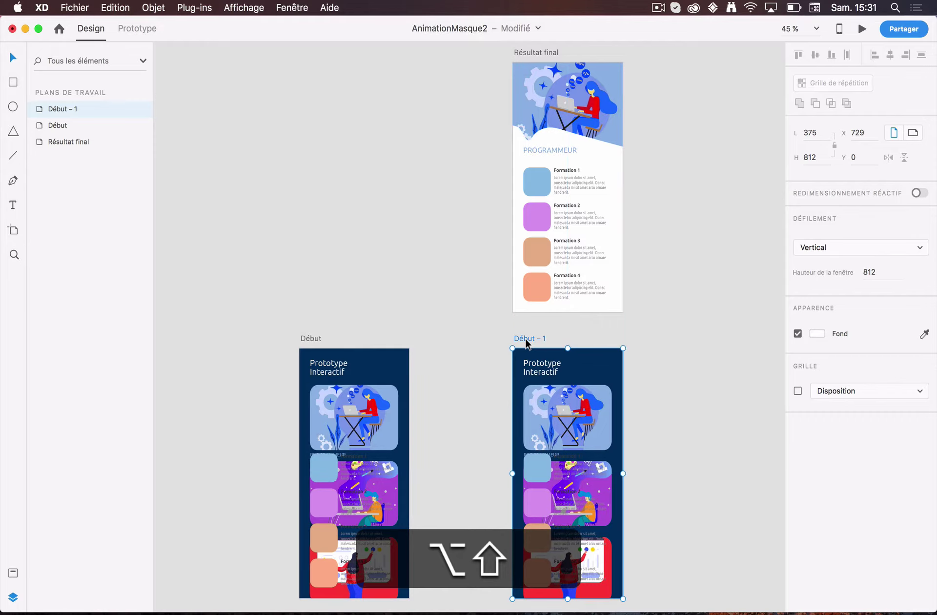
pyautogui.doubleClick(526, 341)
pyautogui.write('fin')
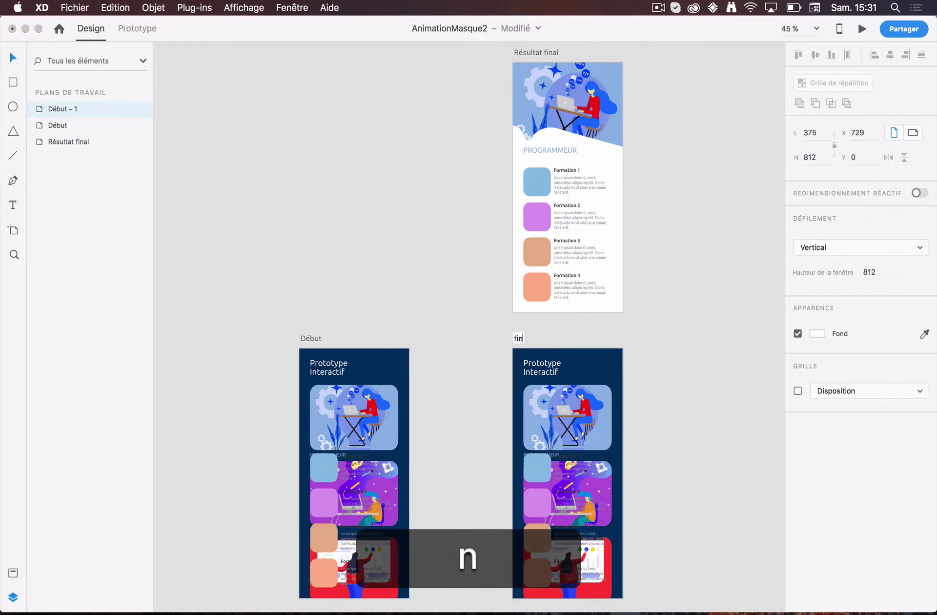
pyautogui.press('Return')
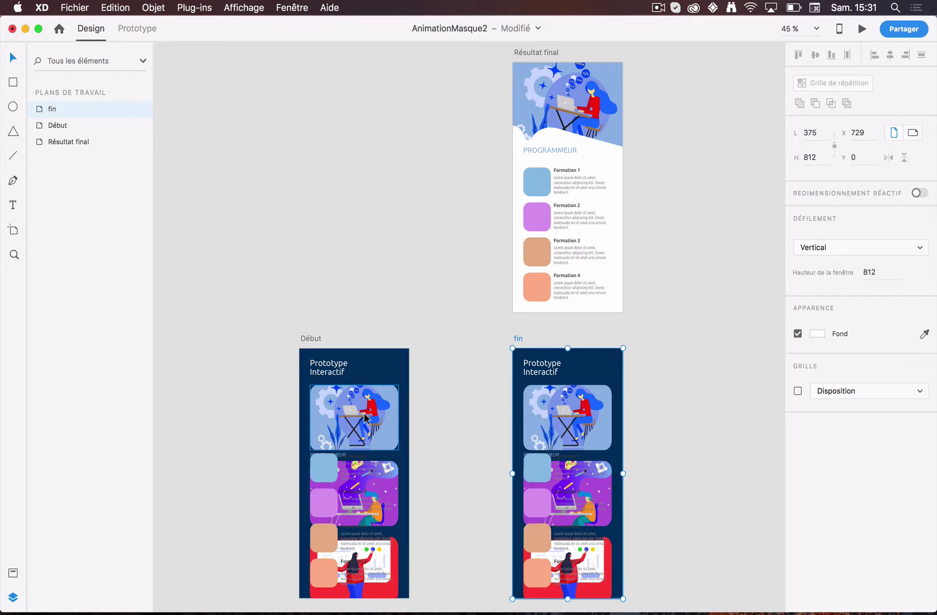
# - Open the layers of the Début artboard and hide the groups Bt1, Bt2, Bt3 and Bt4
pyautogui.click(314, 341)
pyautogui.doubleClick(314, 342)
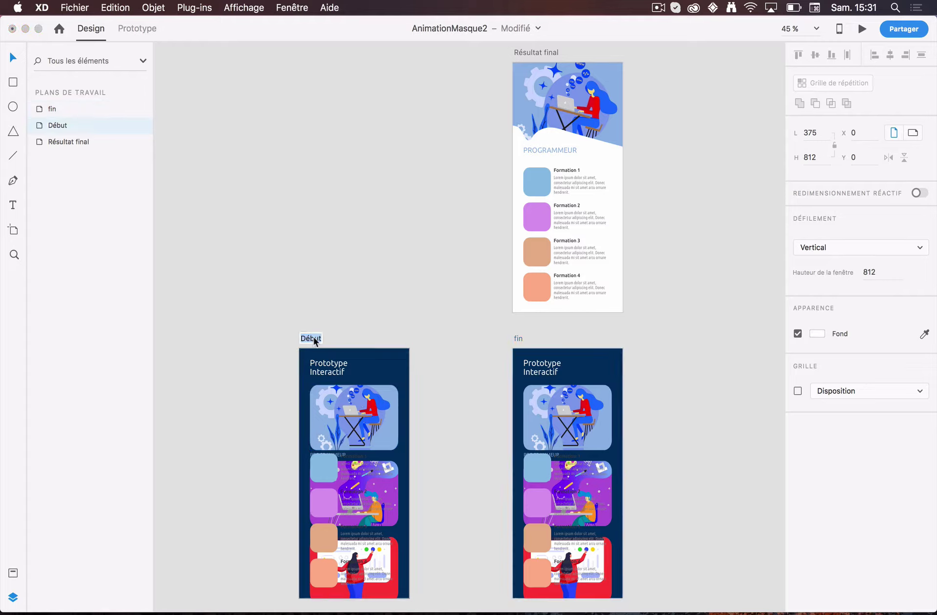
pyautogui.doubleClick(58, 125)
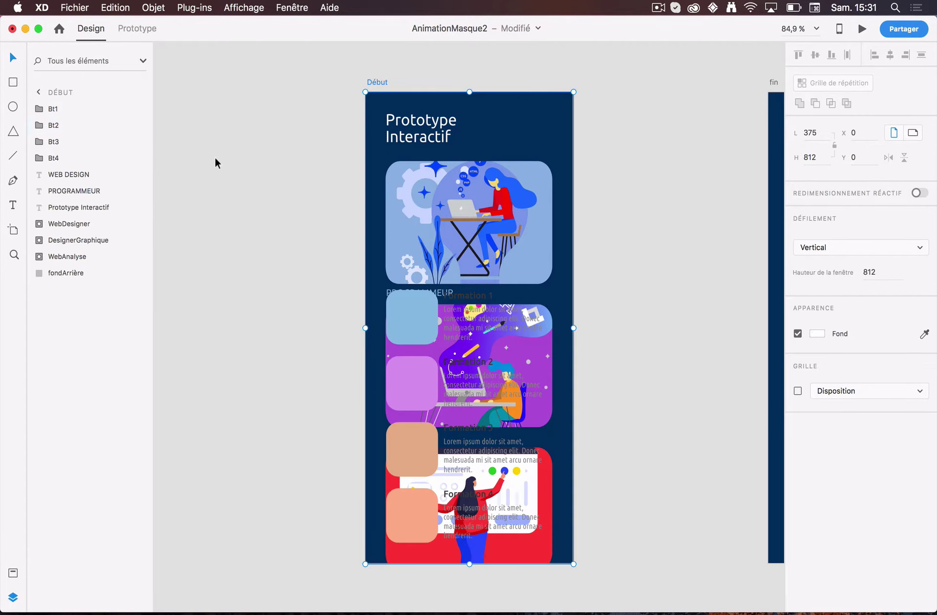
pyautogui.click(58, 259)
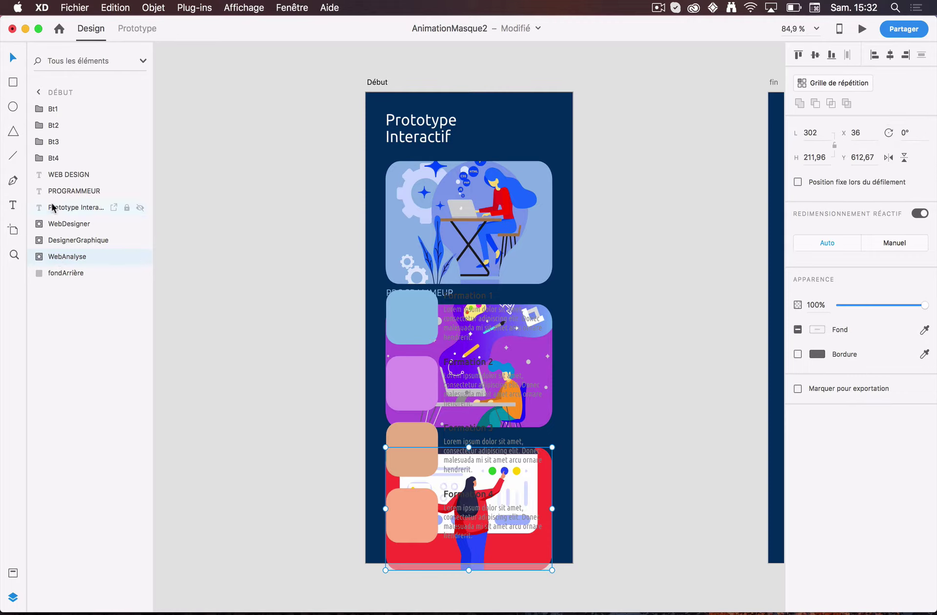
pyautogui.click(54, 159)
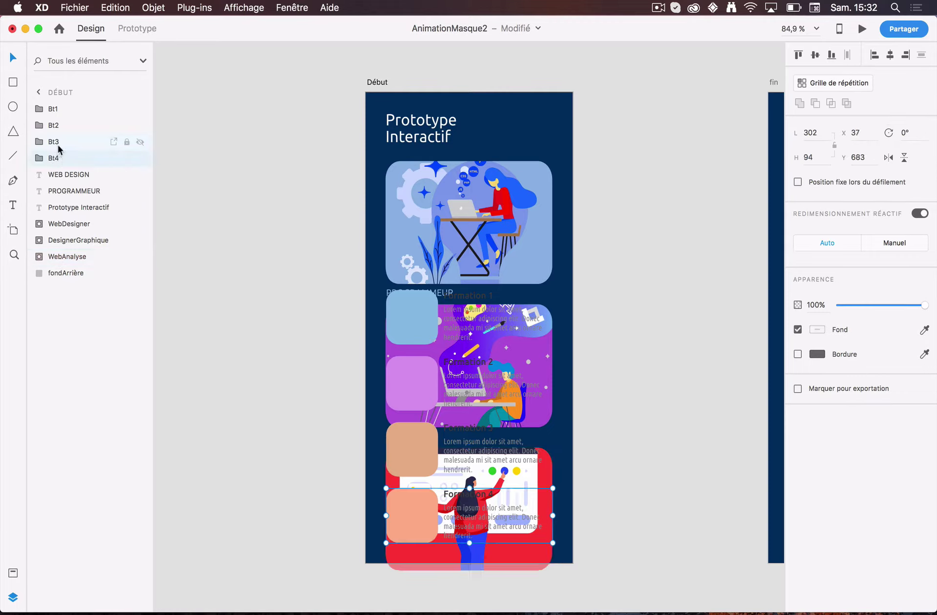
pyautogui.keyDown('shift'); pyautogui.click(52, 142); pyautogui.keyUp('shift')
pyautogui.keyDown('shift'); pyautogui.click(50, 125); pyautogui.keyUp('shift')
pyautogui.keyDown('shift'); pyautogui.click(51, 108); pyautogui.keyUp('shift')
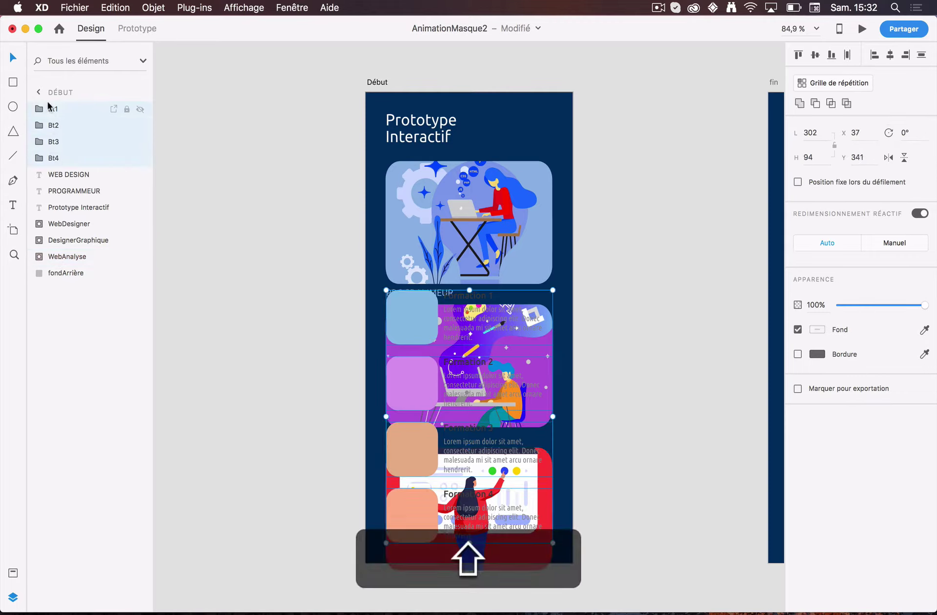
pyautogui.click(140, 109)
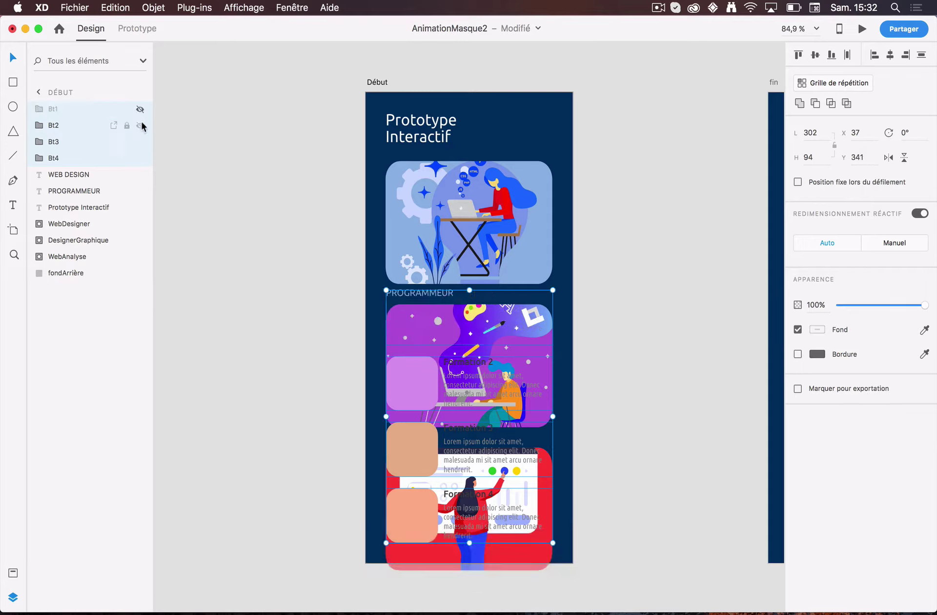
pyautogui.click(140, 126)
pyautogui.click(140, 142)
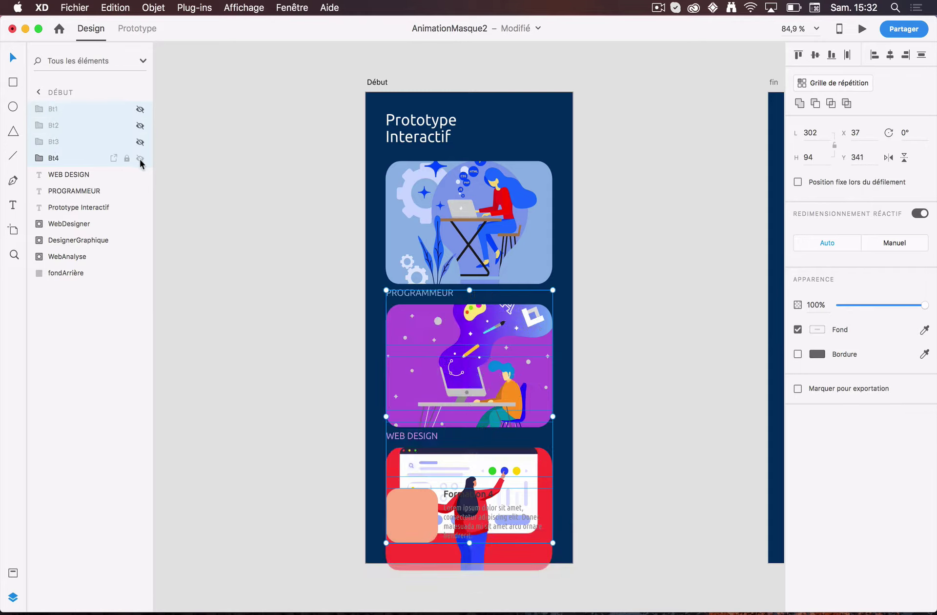
pyautogui.click(141, 159)
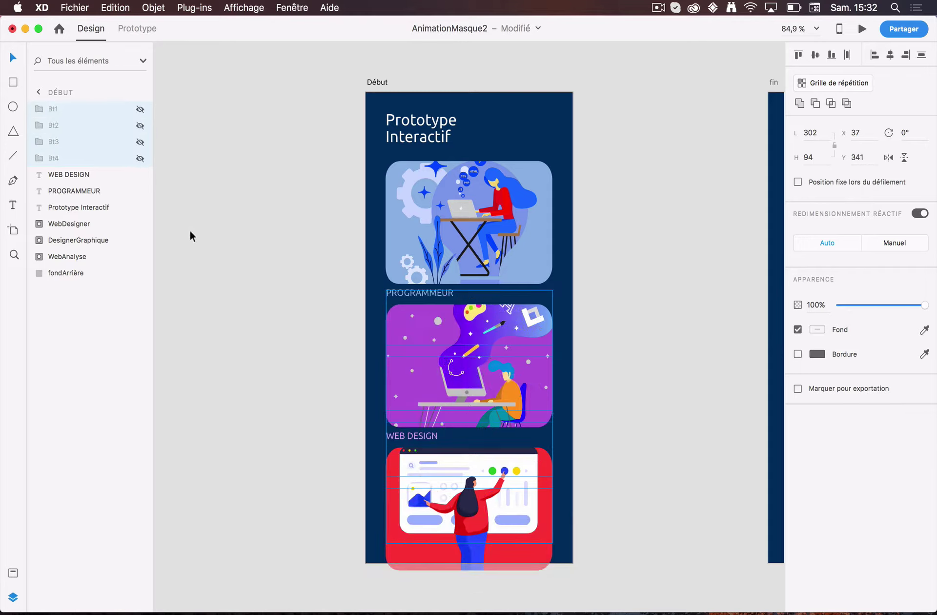
# - Shorten the Fond rectangle inside the WebDesigner mask group to a height of 235, keeping its upper edge in place
pyautogui.click(68, 224)
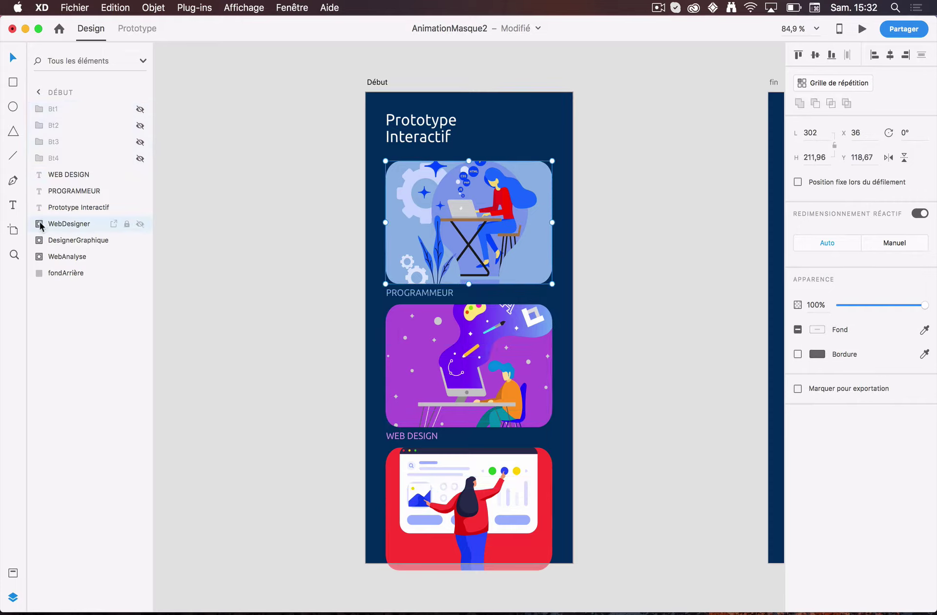
pyautogui.click(41, 226)
pyautogui.click(76, 240)
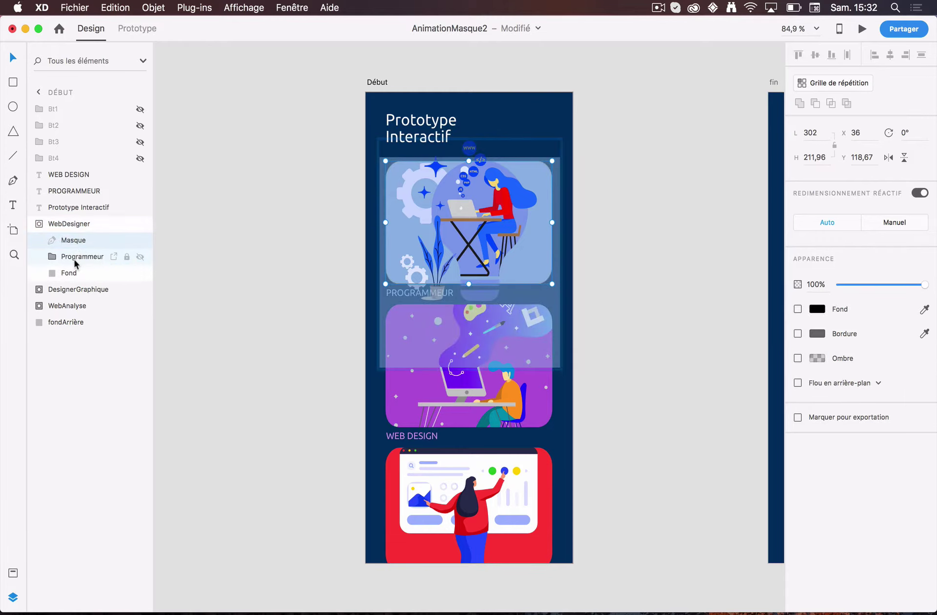
pyautogui.click(76, 257)
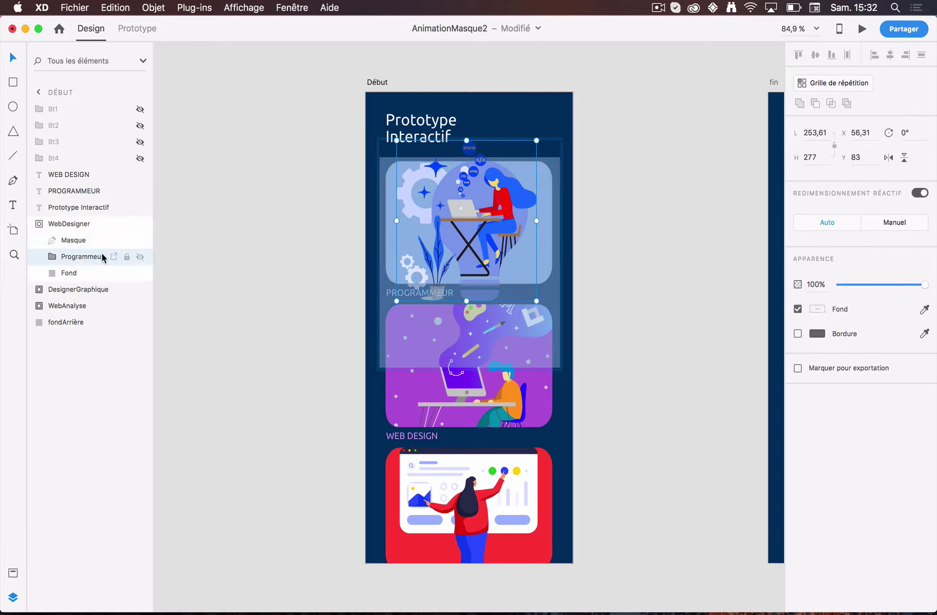
pyautogui.click(66, 275)
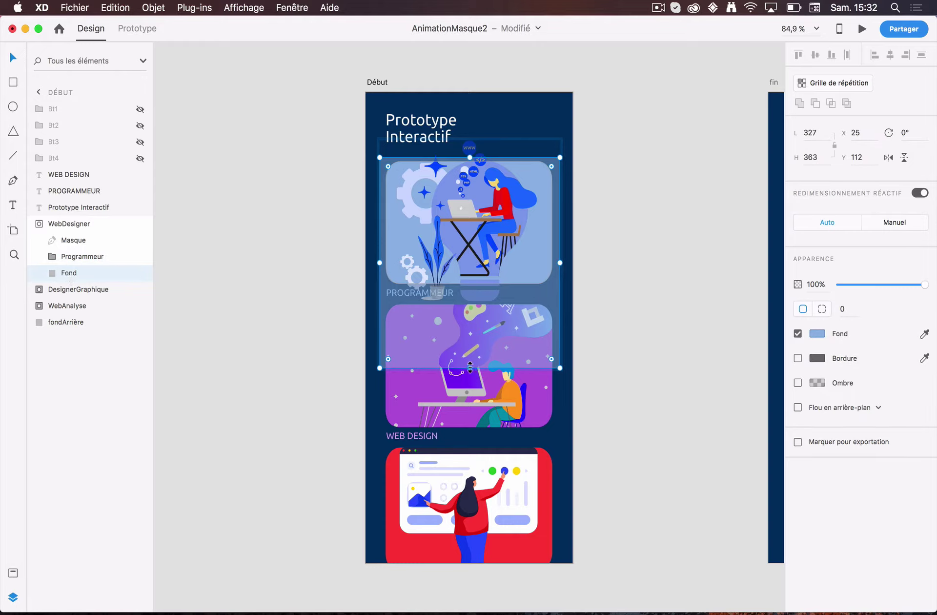
pyautogui.moveTo(470, 367); pyautogui.dragTo(469, 292)
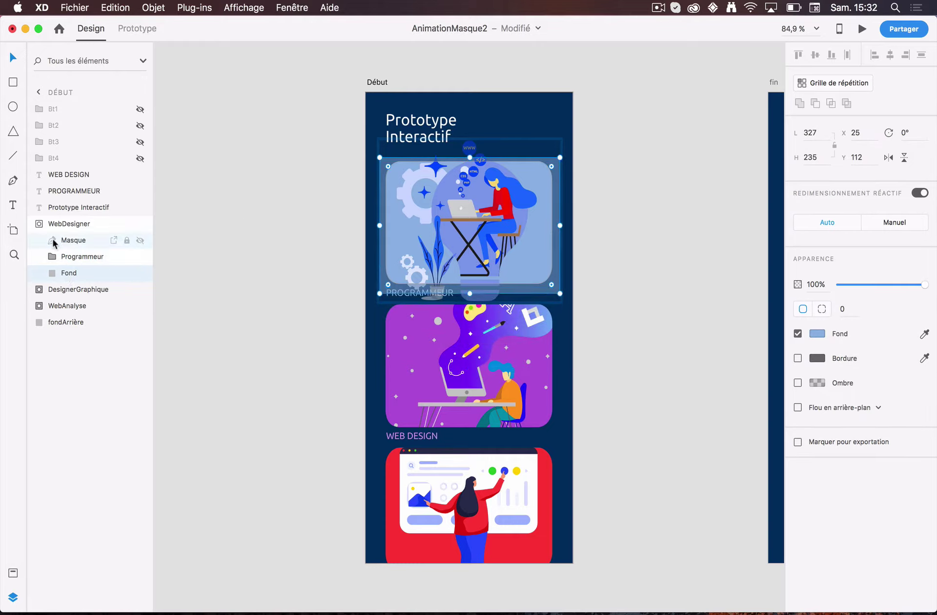
pyautogui.click(41, 223)
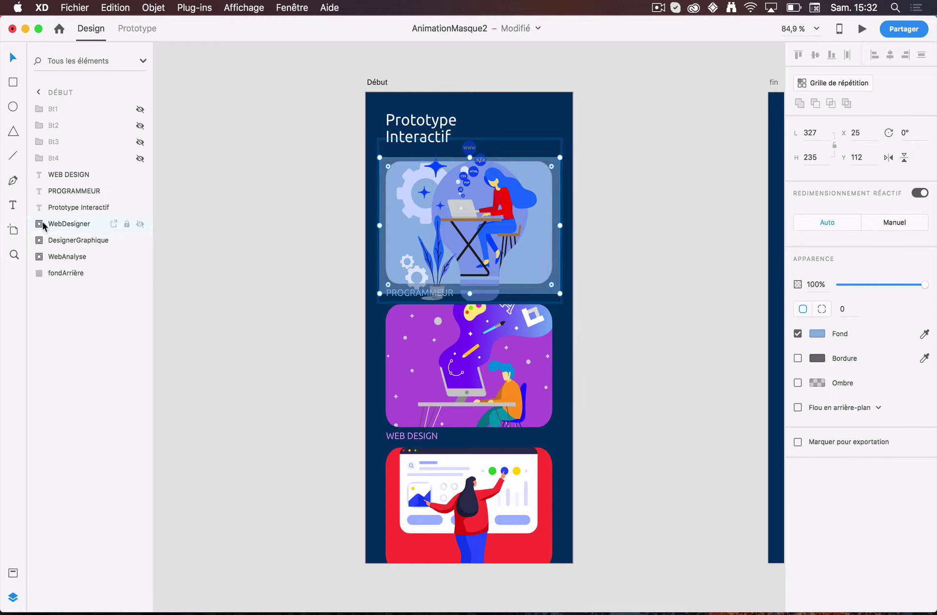
# - Examine the mask groups, background and text layers of the Début artboard, comparing the PROGRAMMEUR title with the Résultat final artboard
pyautogui.click(70, 223)
pyautogui.click(66, 241)
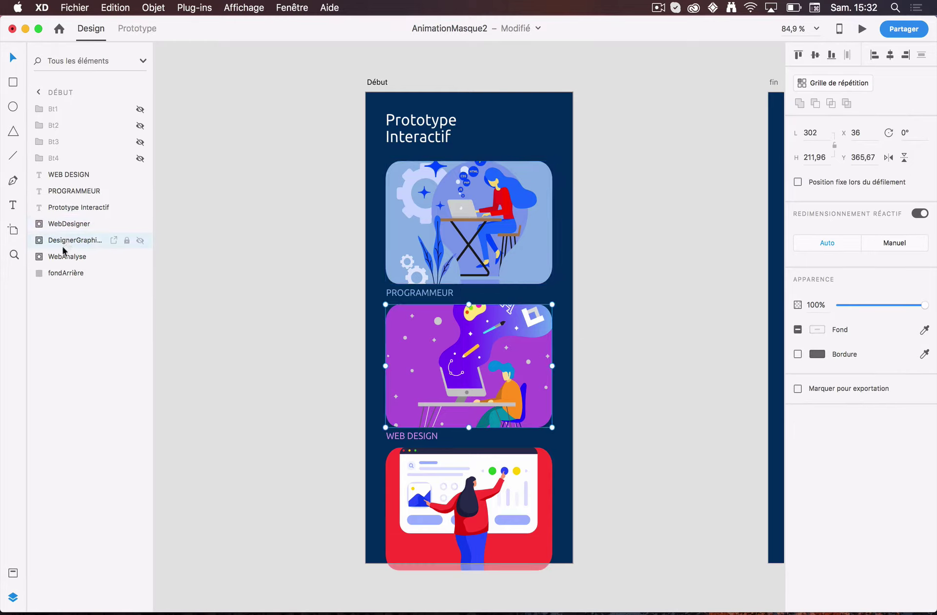
pyautogui.click(59, 257)
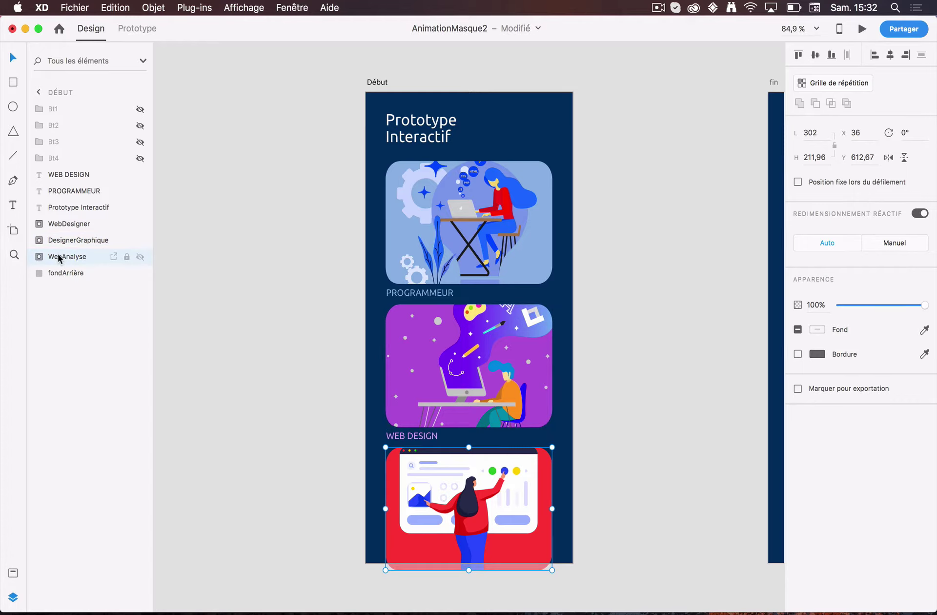
pyautogui.click(53, 273)
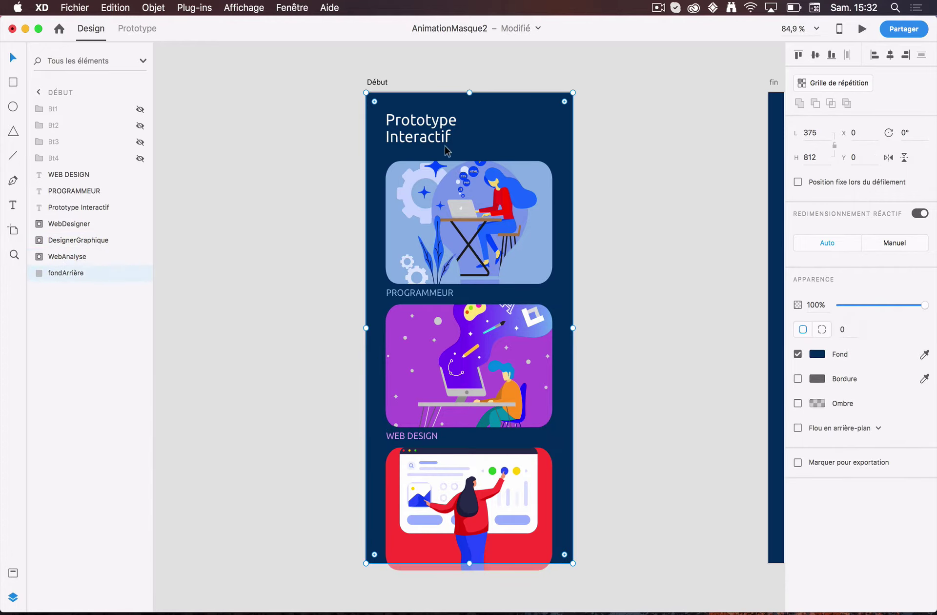
pyautogui.click(68, 208)
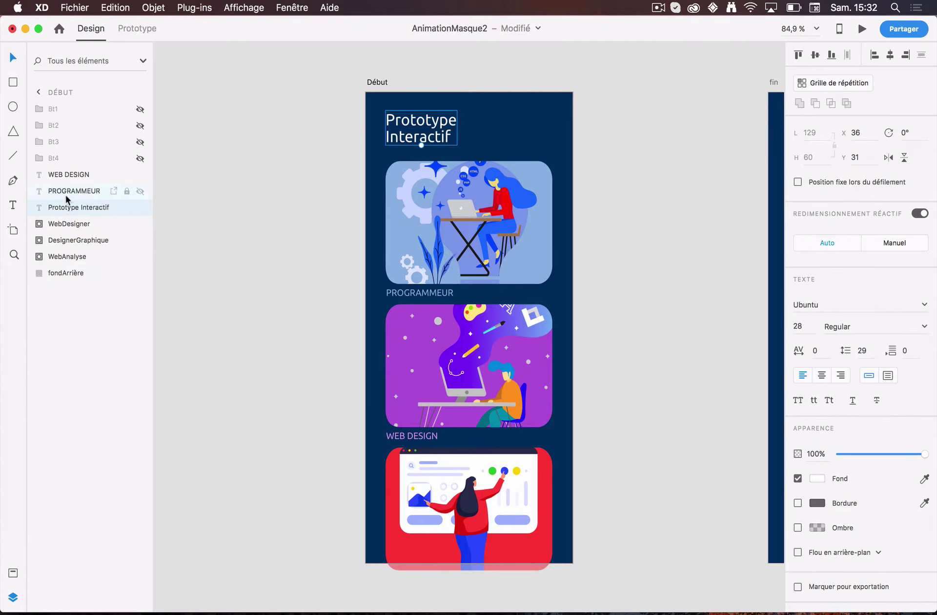
pyautogui.click(63, 190)
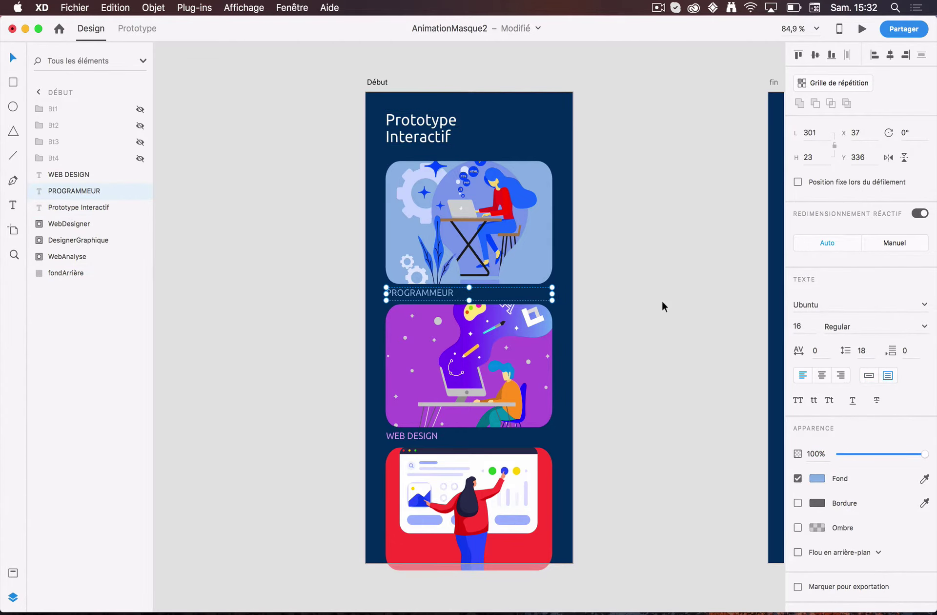
pyautogui.scroll(10, 661, 300)
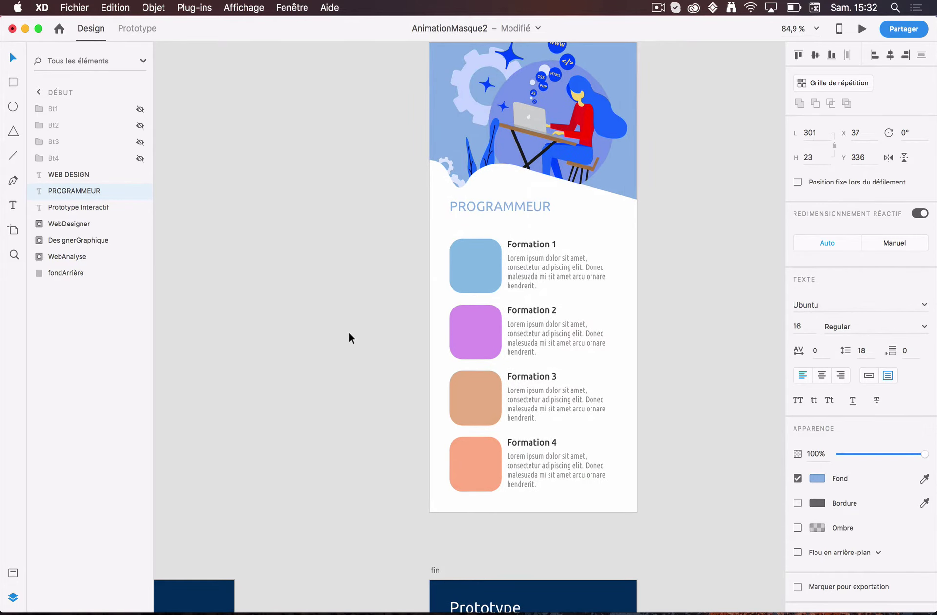
pyautogui.scroll(-10, 349, 331)
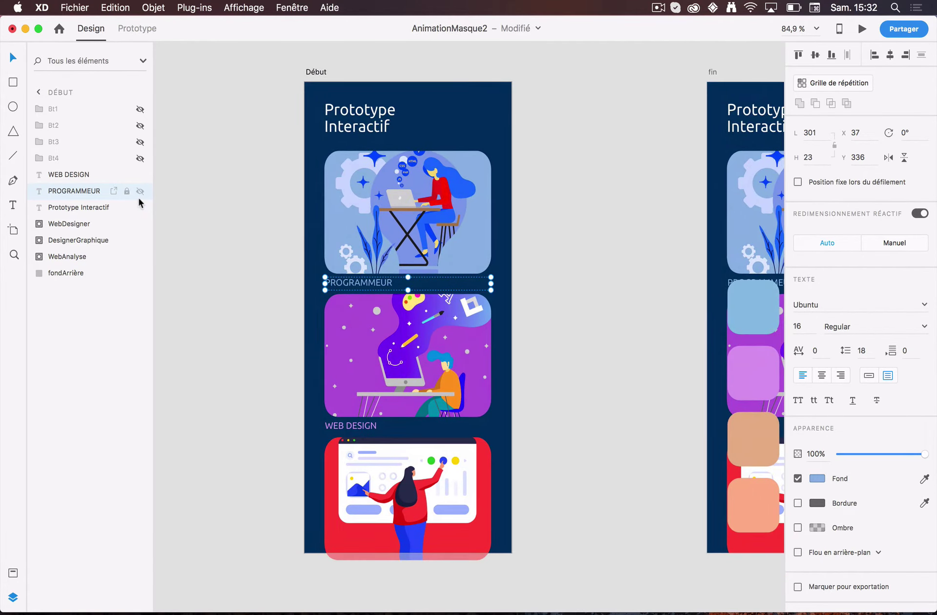
pyautogui.click(65, 174)
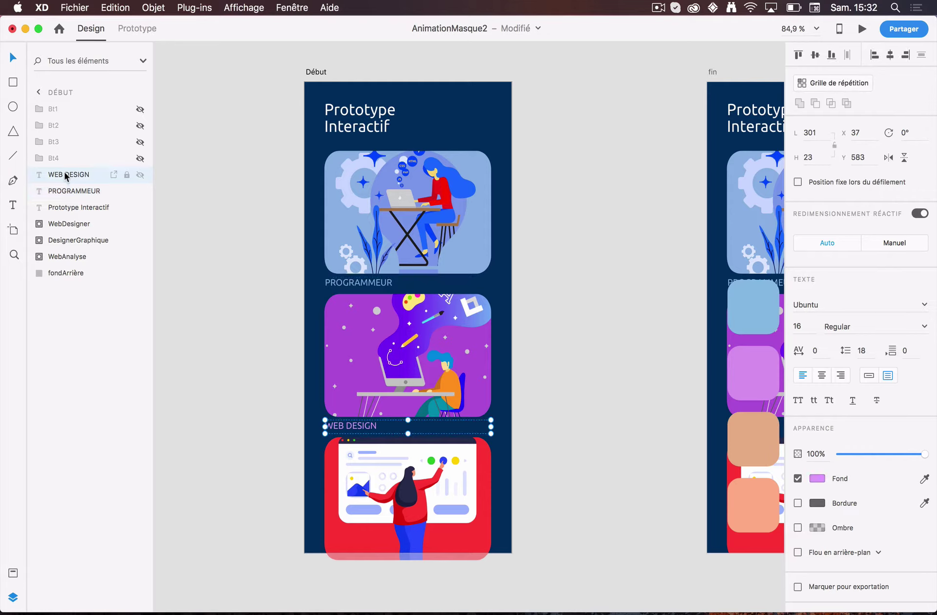
# - Show the hidden groups Bt1 to Bt4 on the Début artboard again
pyautogui.click(140, 158)
pyautogui.click(140, 142)
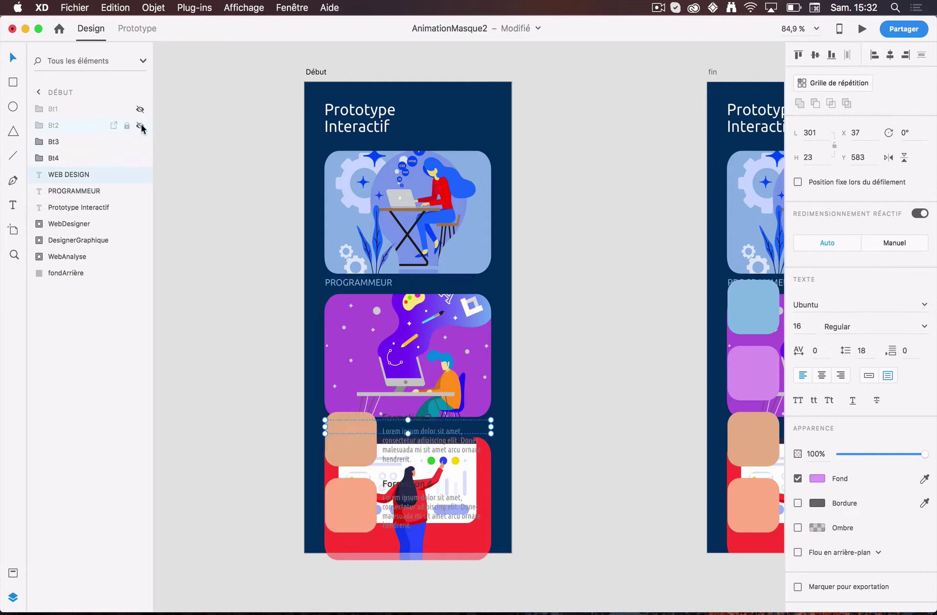
pyautogui.click(140, 125)
pyautogui.click(140, 109)
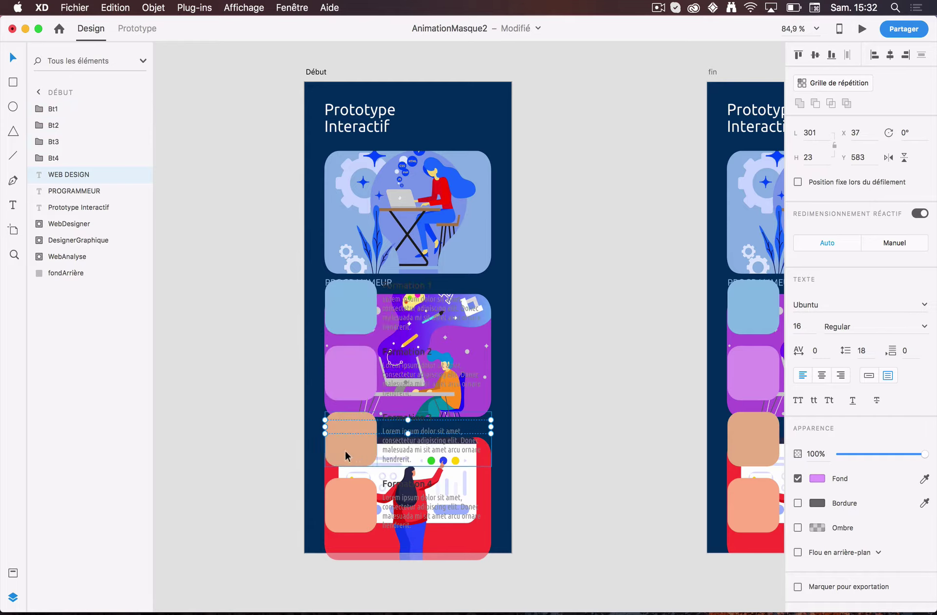
# - Try moving the Bt4 group off the Début artboard onto the empty pasteboard beside it, and undo the move
pyautogui.click(345, 509)
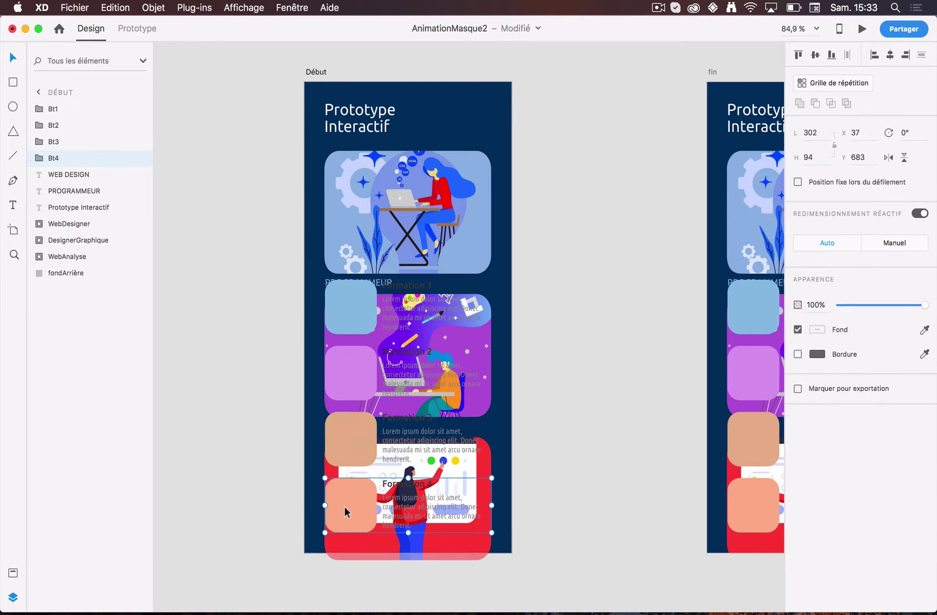
pyautogui.hscroll(-10, 522, 518)
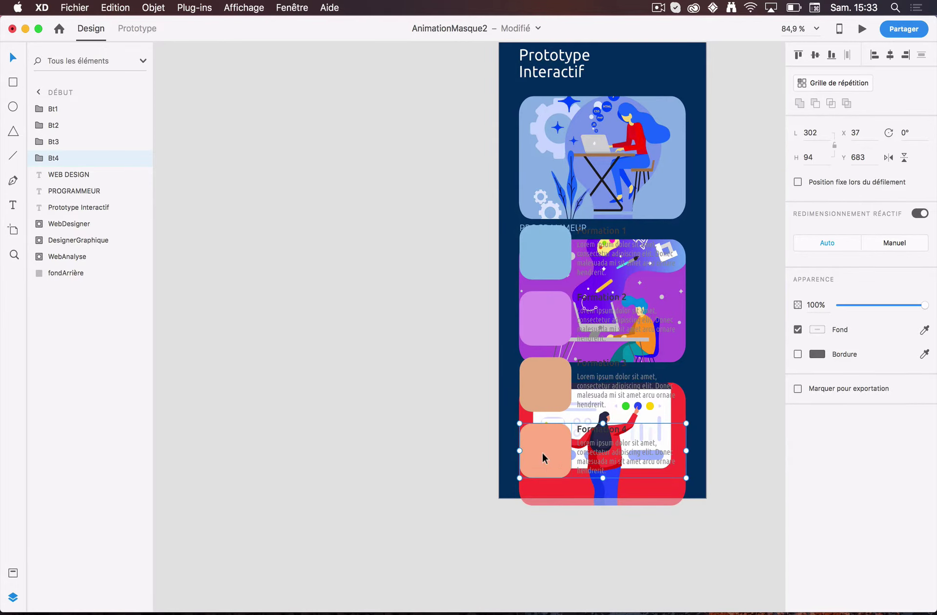
pyautogui.moveTo(543, 454); pyautogui.dragTo(322, 442)
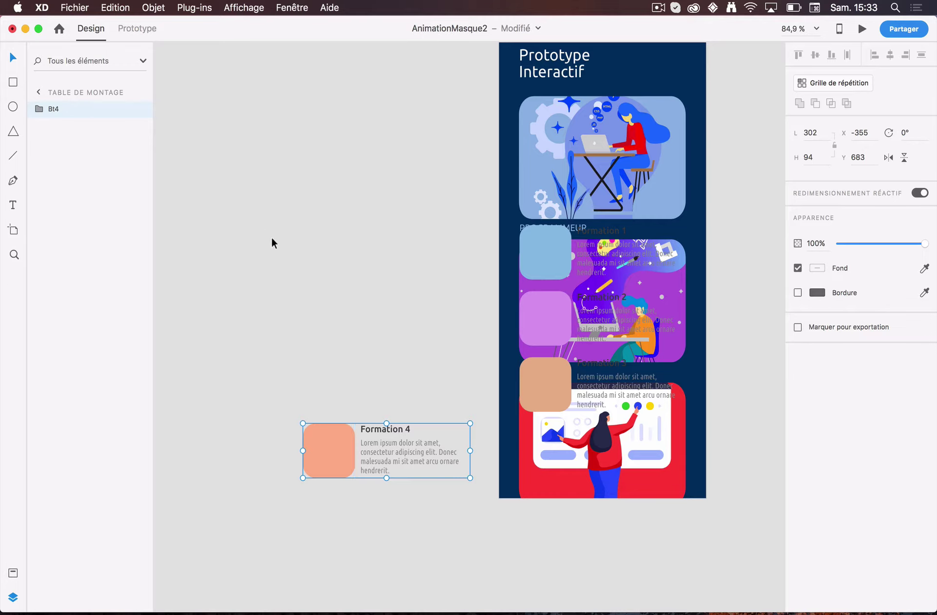
pyautogui.press('super+z')
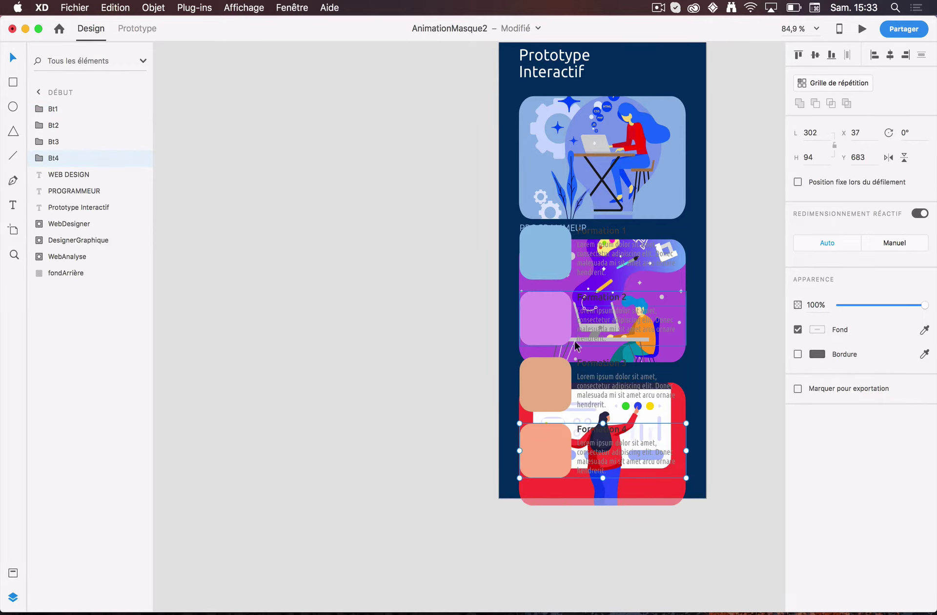
# - In Prototype mode, link the WebDesigner mask group on Début to the fin artboard with an Appuyer trigger and a 1s Animation automatique
pyautogui.hscroll(10, 487, 228)
pyautogui.scroll(2, 487, 228)
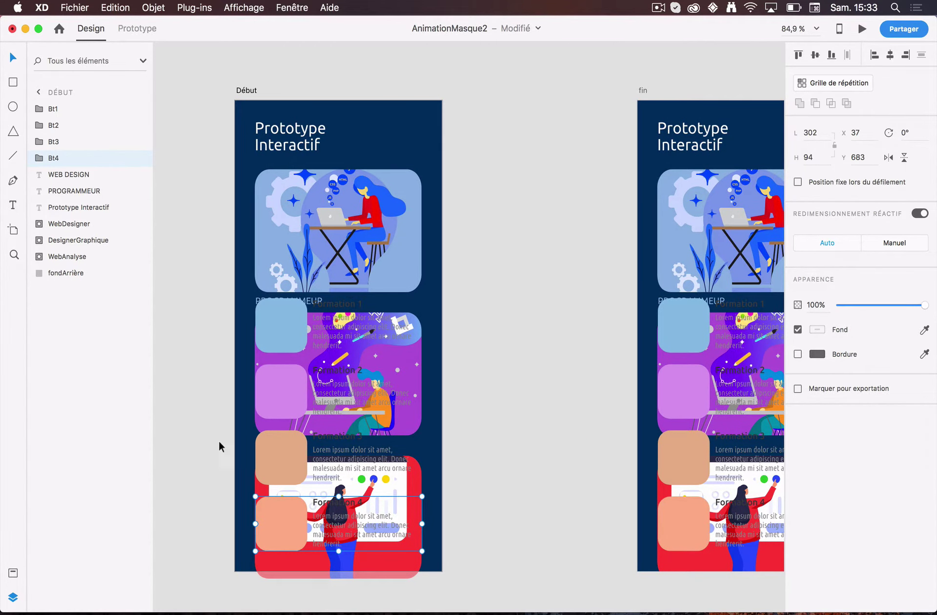
pyautogui.click(136, 29)
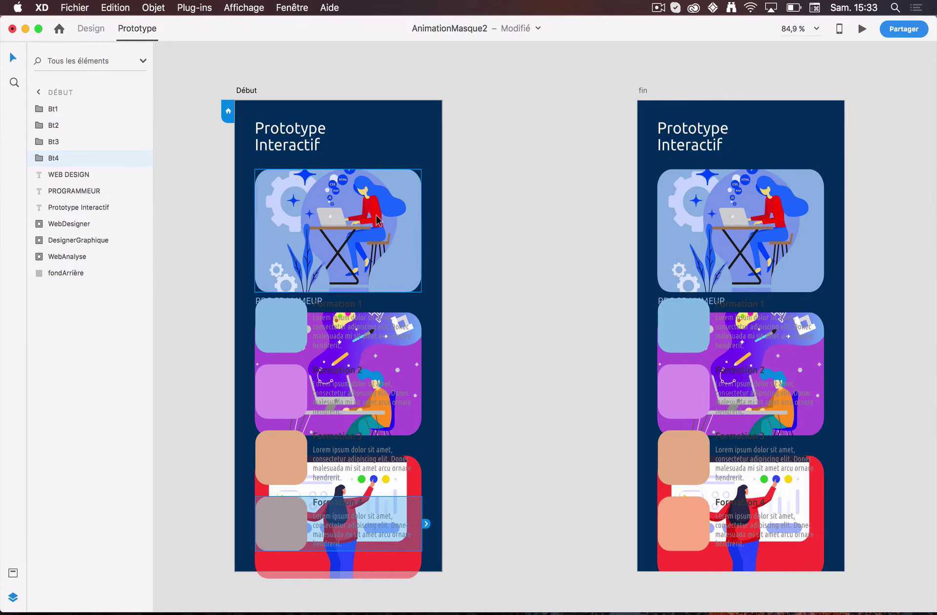
pyautogui.click(381, 231)
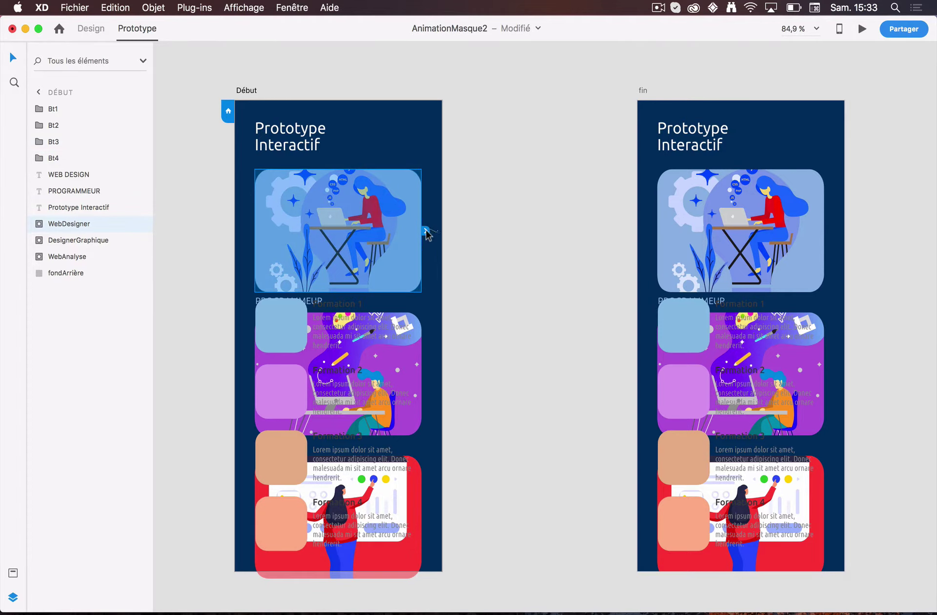
pyautogui.moveTo(426, 232); pyautogui.dragTo(658, 293)
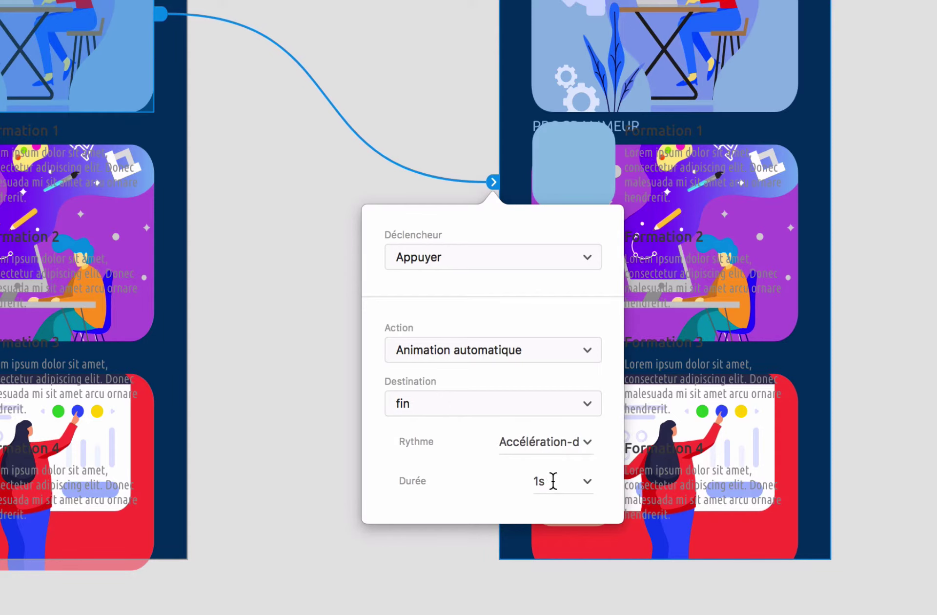
pyautogui.click(437, 90)
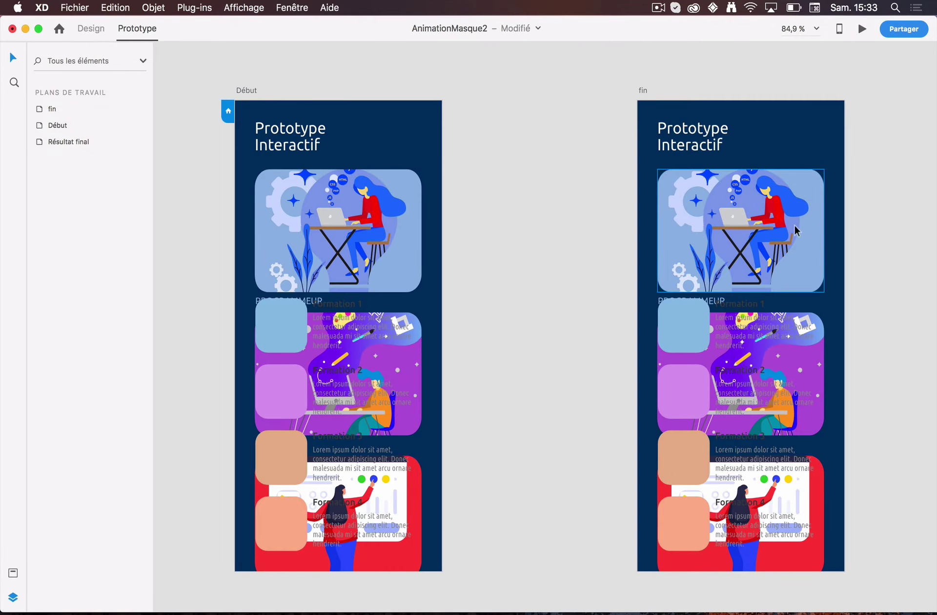
# - Link the WebDesigner mask group on fin back to the Début artboard with an Appuyer trigger and a 1s Animation automatique
pyautogui.click(804, 238)
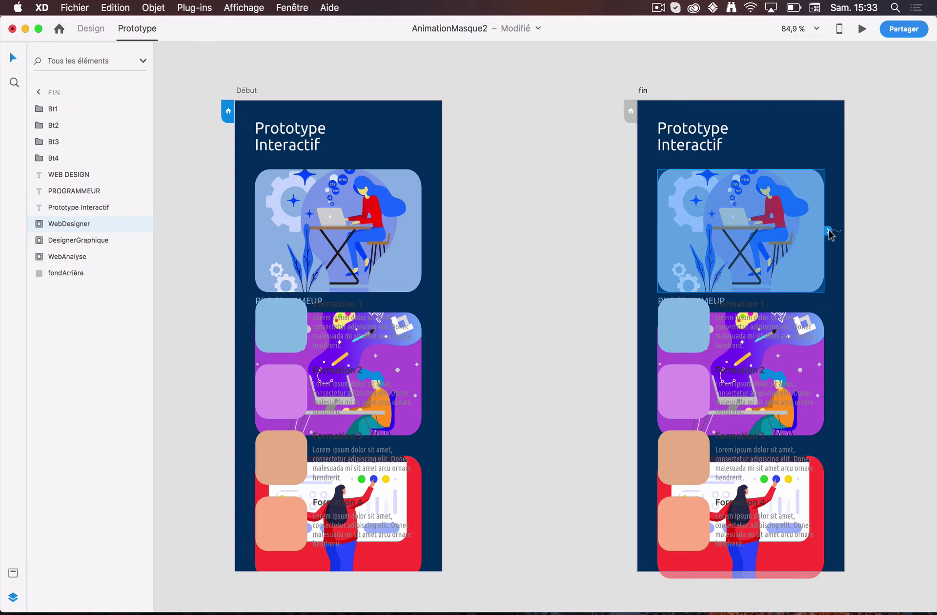
pyautogui.moveTo(828, 230); pyautogui.dragTo(410, 147)
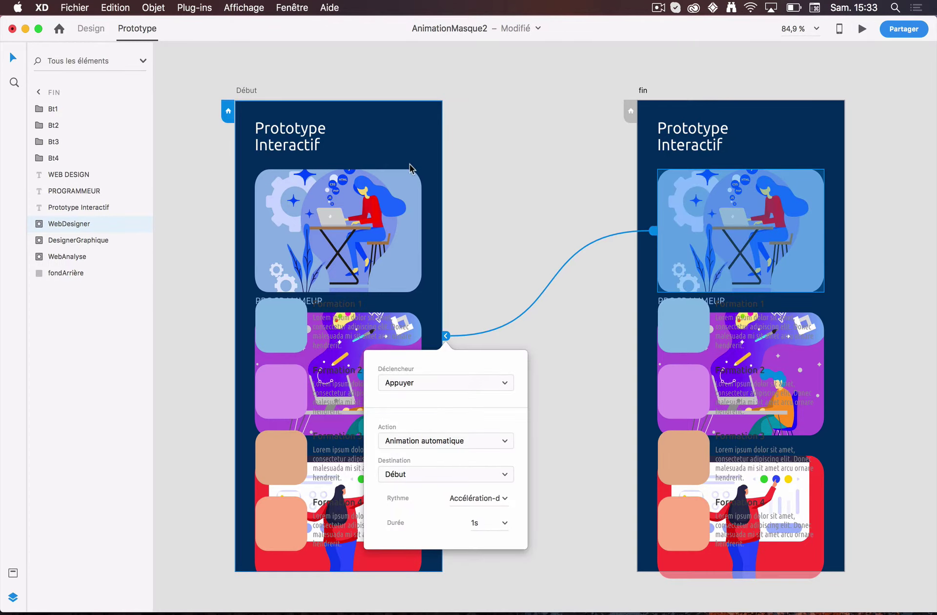
pyautogui.click(575, 337)
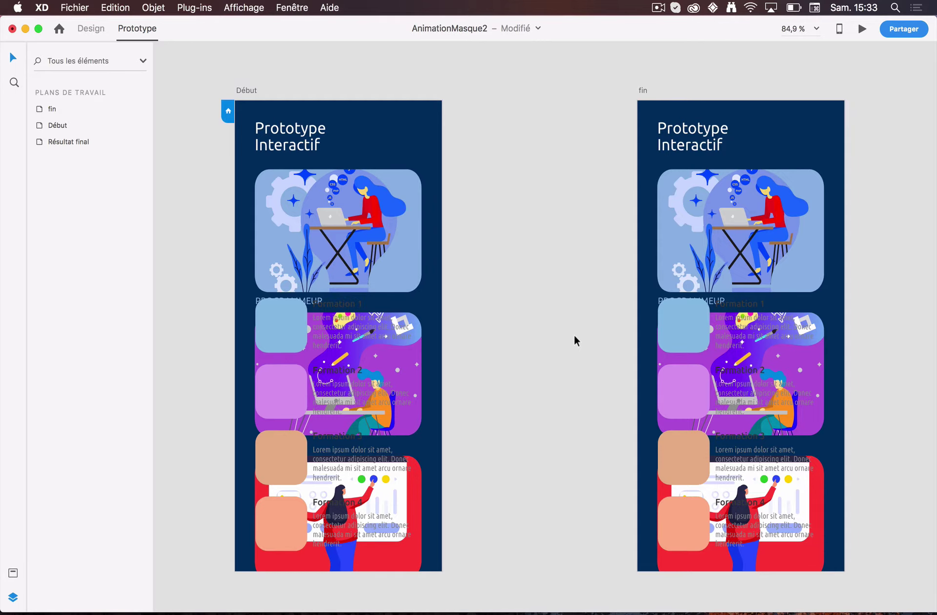
# - Move groups Bt1 to Bt4 off the Début artboard onto the pasteboard to its left, staggering each further out than the previous one
pyautogui.hscroll(-10, 503, 329)
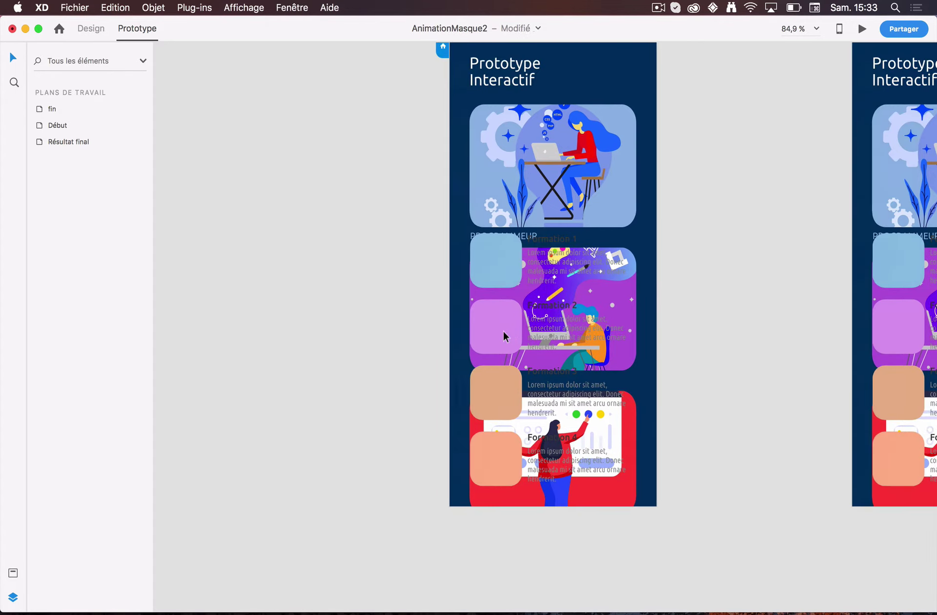
pyautogui.click(517, 275)
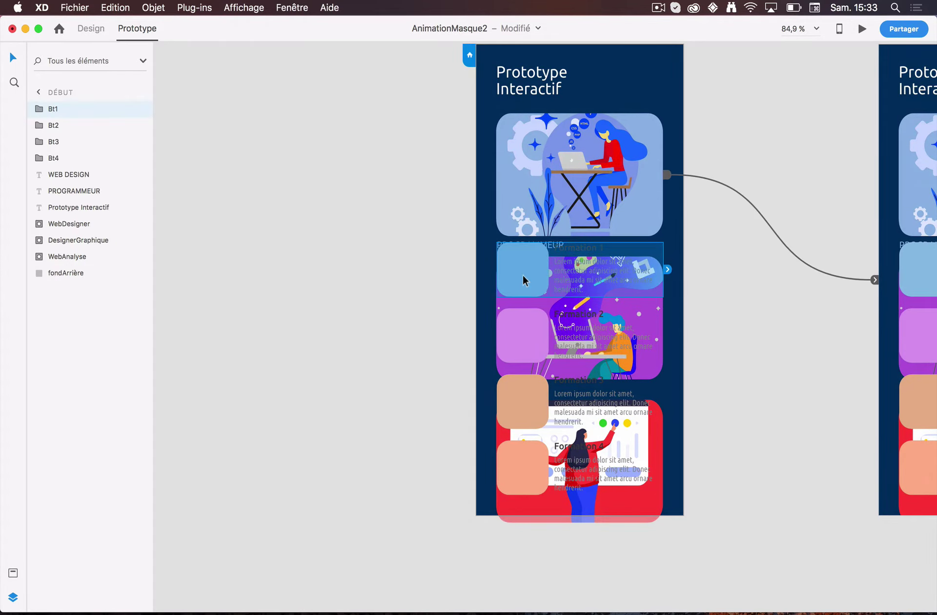
pyautogui.moveTo(523, 275); pyautogui.dragTo(319, 271)
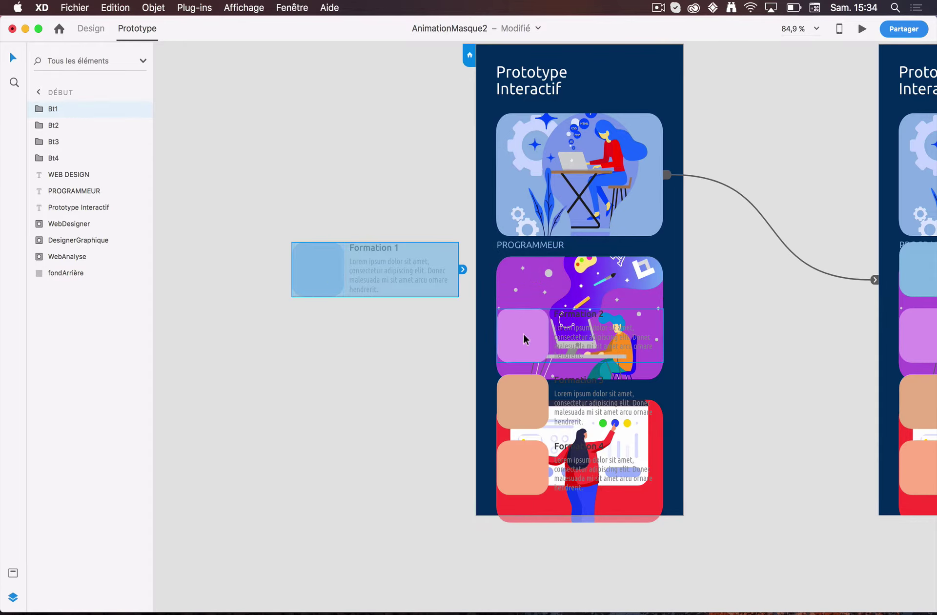
pyautogui.moveTo(523, 338); pyautogui.dragTo(151, 344)
pyautogui.hscroll(-5, 314, 444)
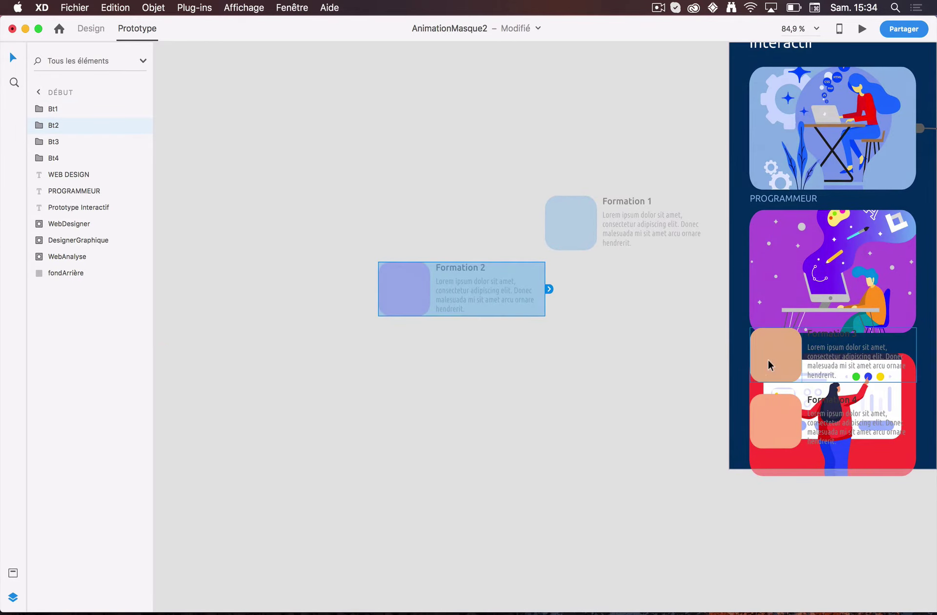
pyautogui.moveTo(769, 365); pyautogui.dragTo(229, 375)
pyautogui.moveTo(763, 429); pyautogui.dragTo(353, 465)
pyautogui.hscroll(-5, 481, 498)
pyautogui.moveTo(581, 405); pyautogui.dragTo(286, 405)
pyautogui.click(501, 439)
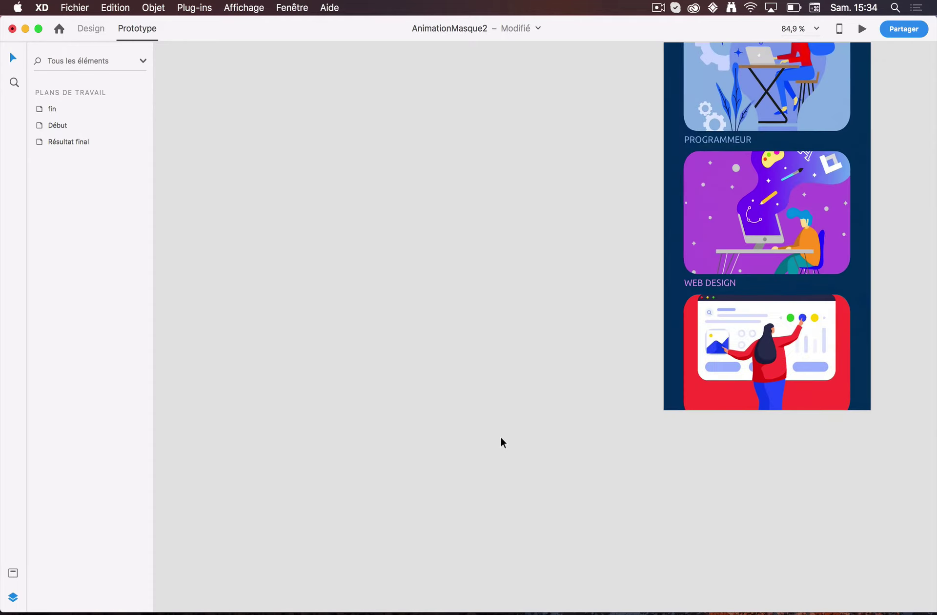
# - Review the Début artboard's layers and the staggered positions of groups Bt1 to Bt4 on the pasteboard
pyautogui.doubleClick(39, 125)
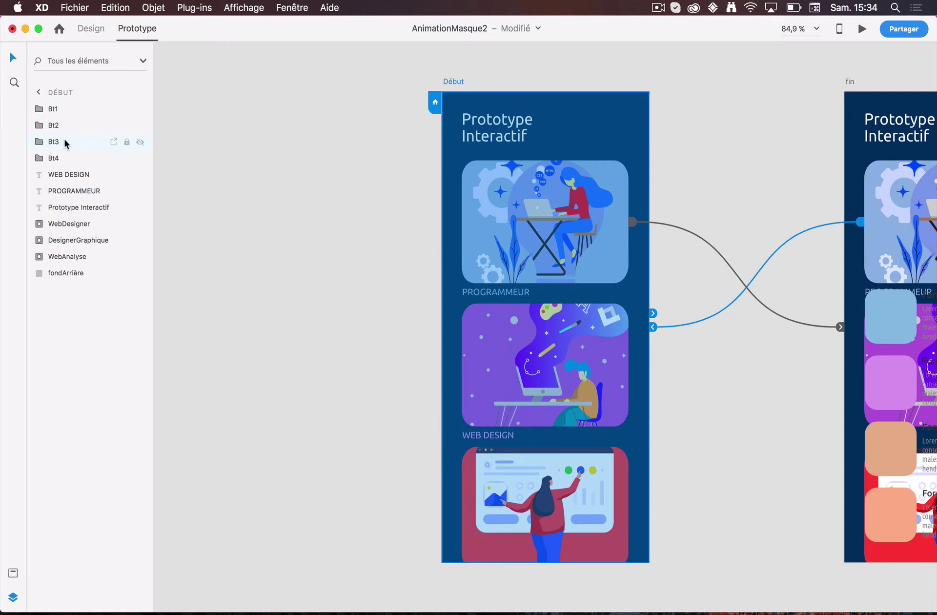
pyautogui.click(38, 110)
pyautogui.click(46, 110)
pyautogui.click(52, 111)
pyautogui.click(54, 126)
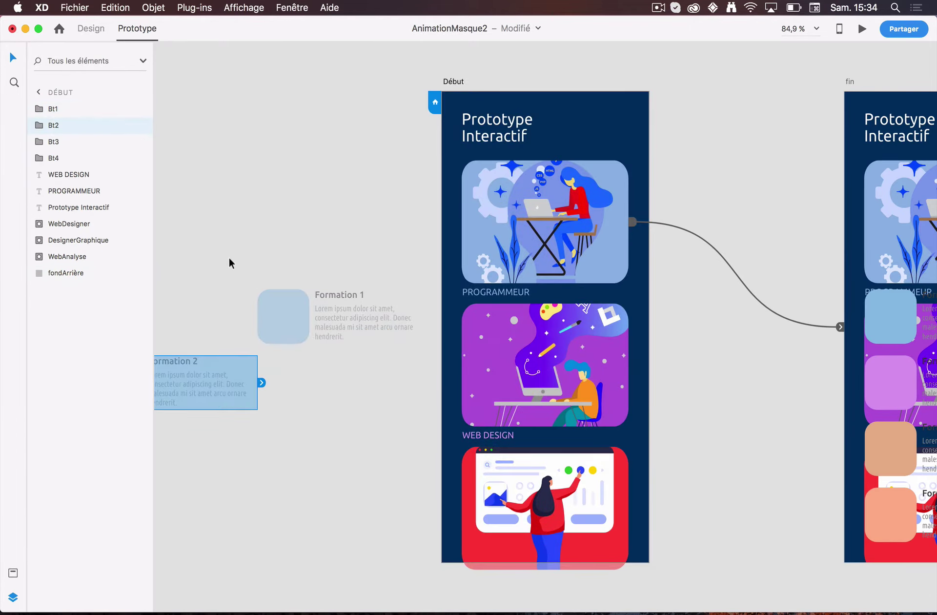
pyautogui.hscroll(-10, 254, 253)
pyautogui.scroll(-3, 254, 253)
pyautogui.hscroll(-5, 254, 256)
pyautogui.scroll(-1, 255, 256)
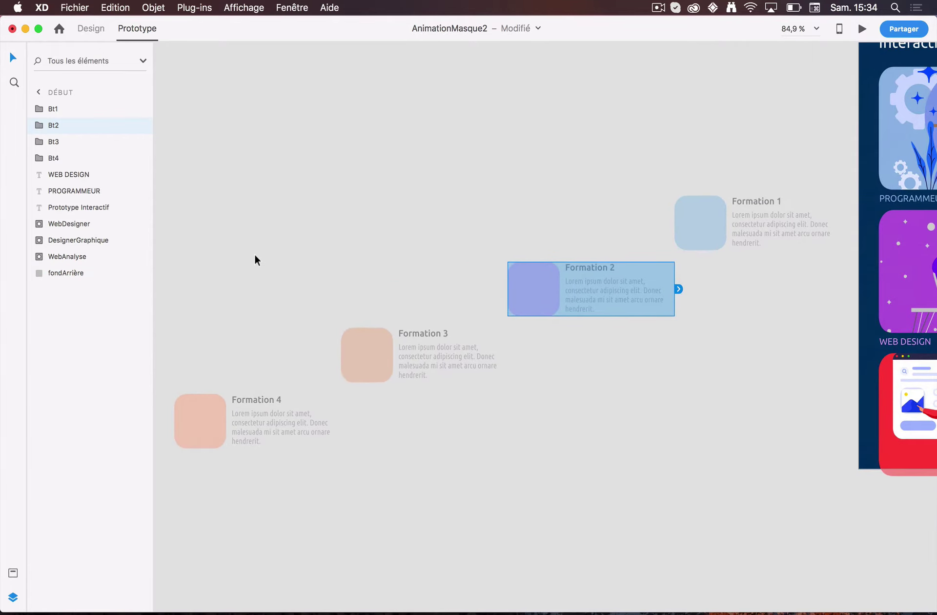
# - Move the DesignerGraphique and WebAnalyse mask groups together off the fin artboard onto the pasteboard to its right
pyautogui.hscroll(20, 738, 387)
pyautogui.scroll(1, 739, 387)
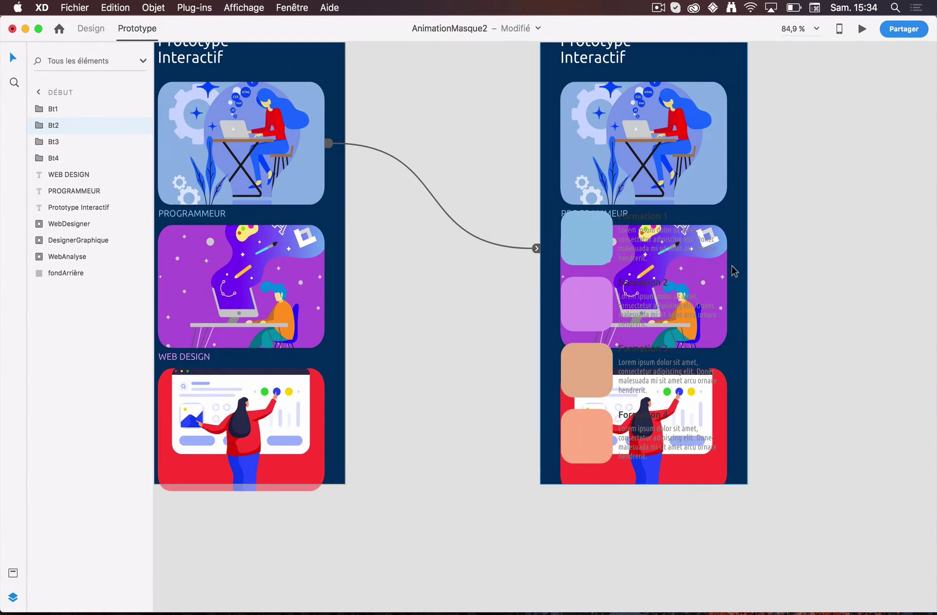
pyautogui.hscroll(7, 730, 268)
pyautogui.scroll(2, 730, 268)
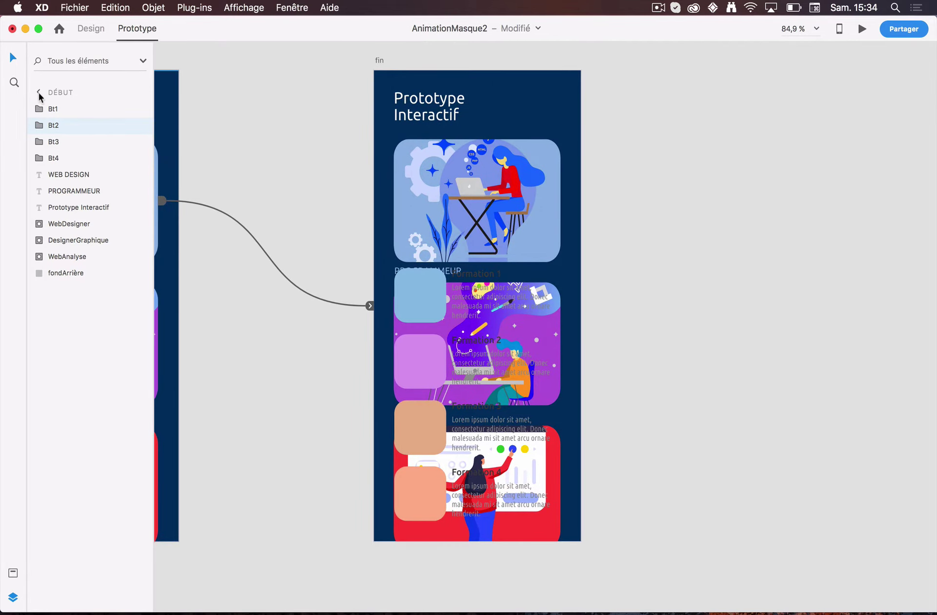
pyautogui.click(39, 92)
pyautogui.doubleClick(50, 109)
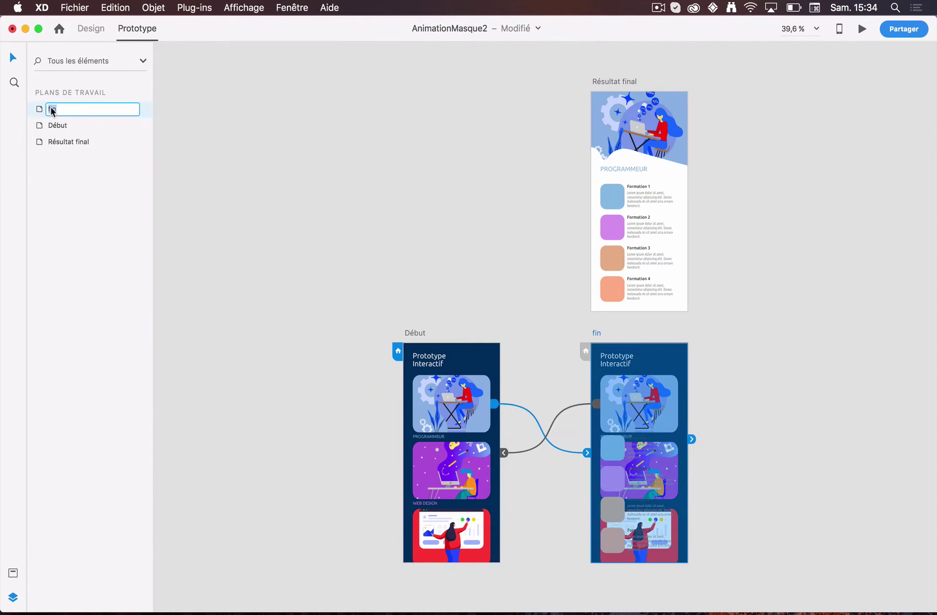
pyautogui.doubleClick(39, 108)
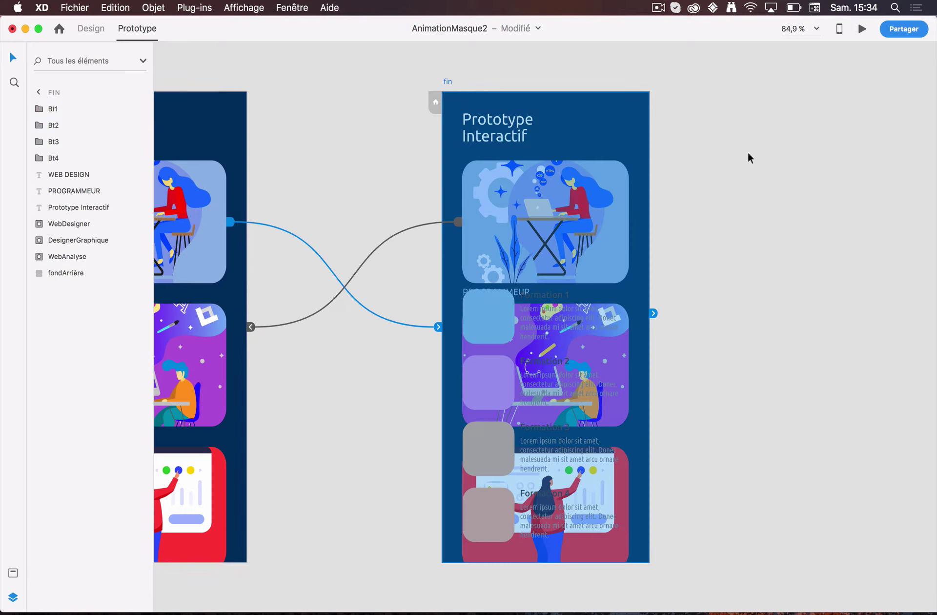
pyautogui.click(605, 236)
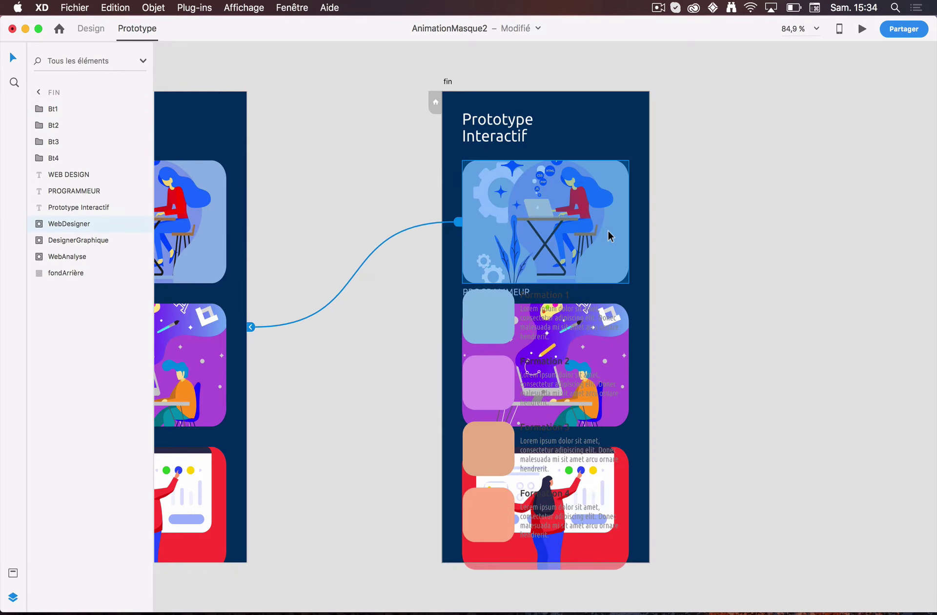
pyautogui.click(626, 353)
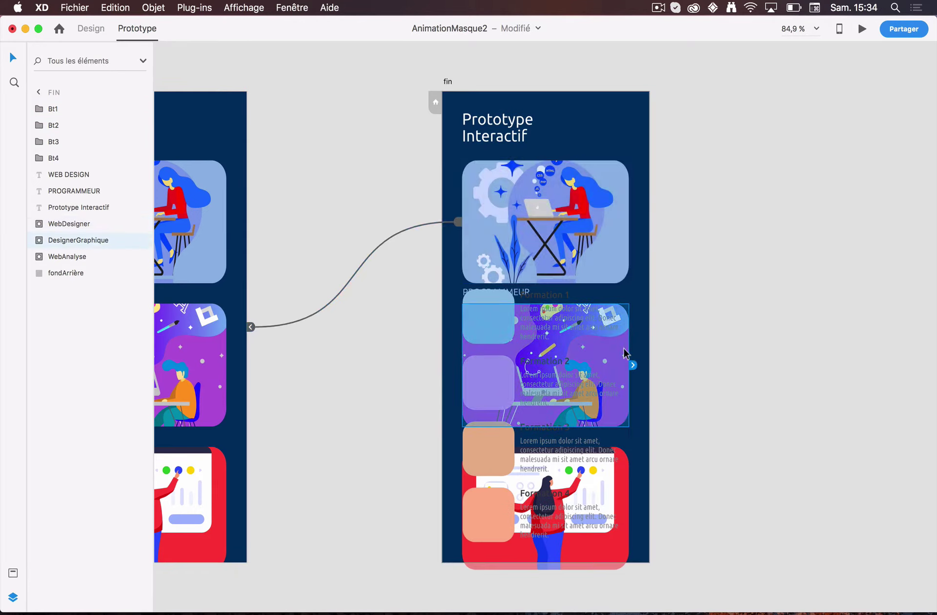
pyautogui.keyDown('shift'); pyautogui.click(626, 557); pyautogui.keyUp('shift')
pyautogui.moveTo(626, 557); pyautogui.dragTo(829, 565)
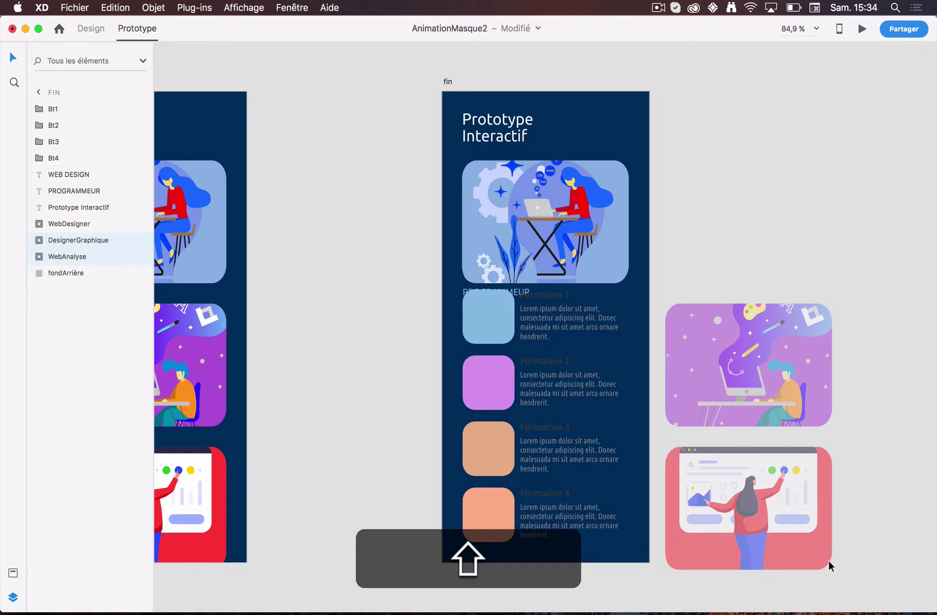
pyautogui.moveTo(828, 560); pyautogui.dragTo(828, 560)
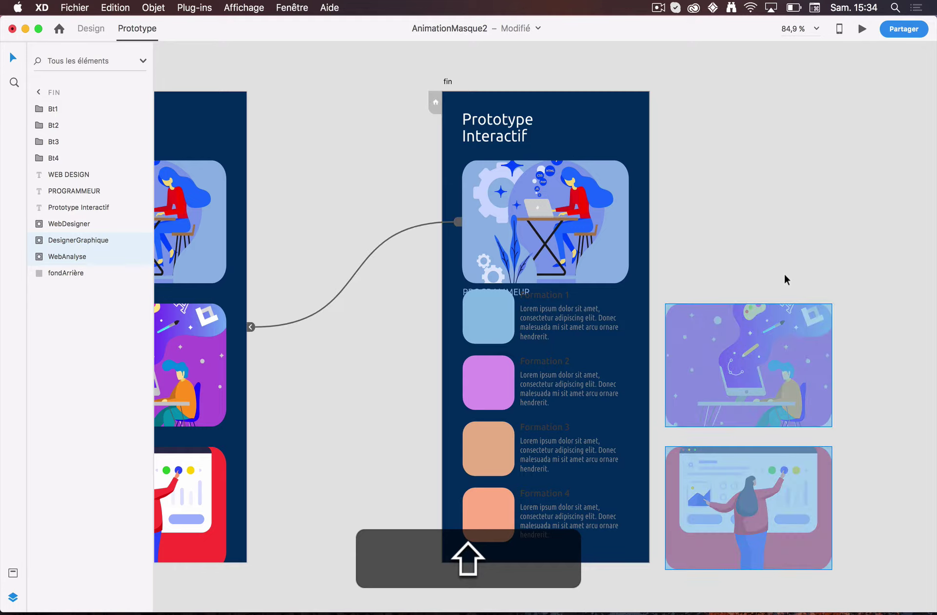
# - In Design mode, set the opacity of the fondArrière rectangle on the fin artboard to 0%
pyautogui.press('Delete')
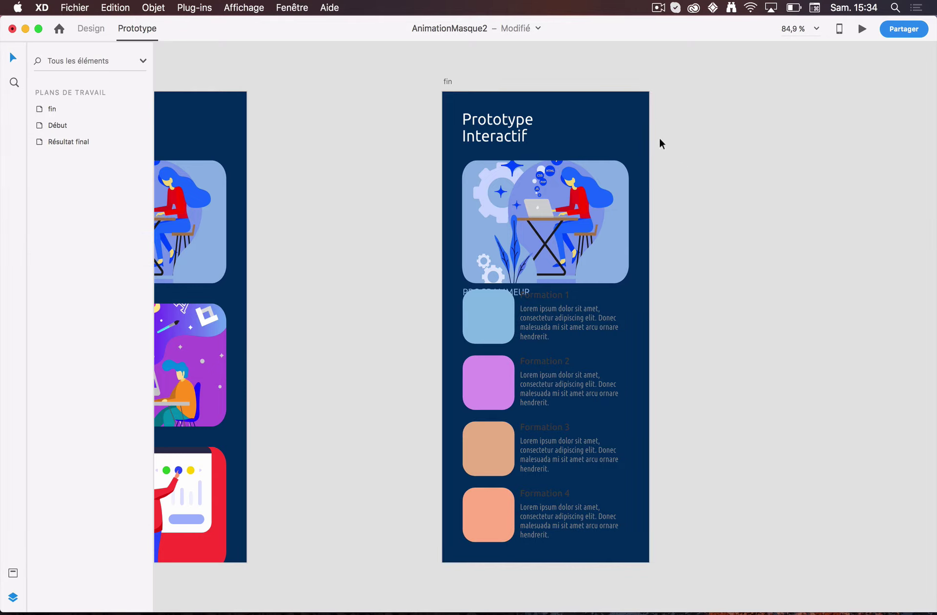
pyautogui.press('super+z')
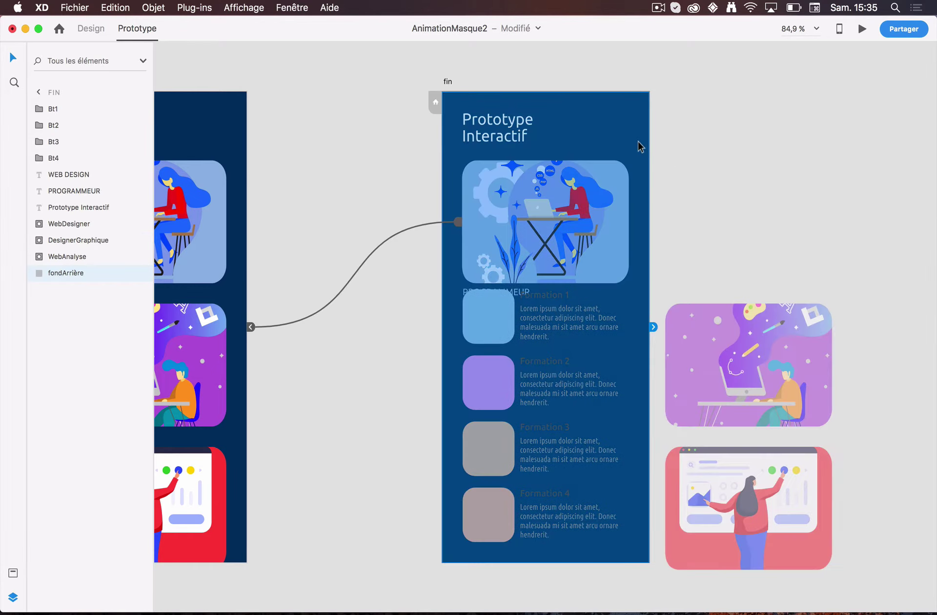
pyautogui.click(88, 29)
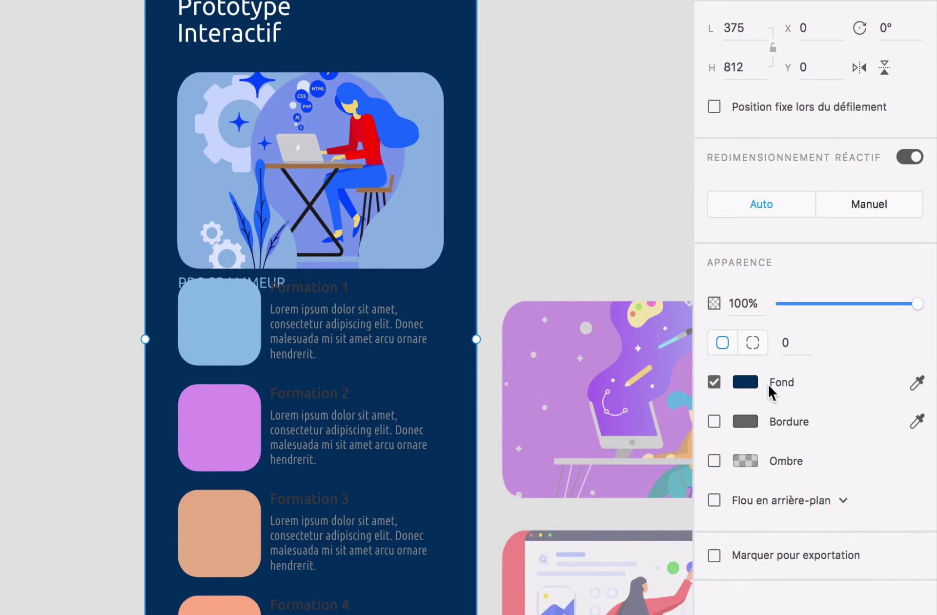
pyautogui.moveTo(918, 305); pyautogui.dragTo(762, 311)
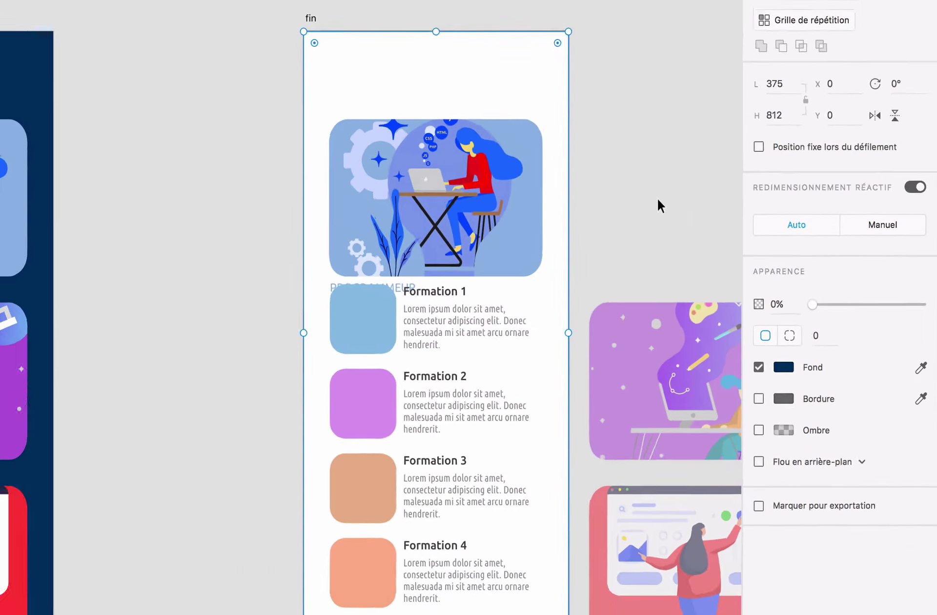
pyautogui.click(587, 170)
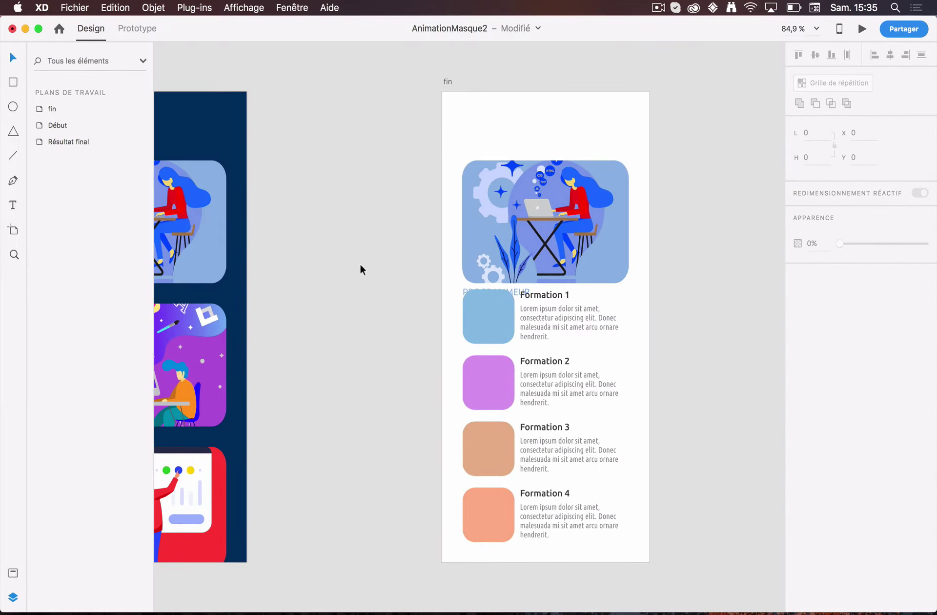
# - Compare the Début and fin artboards, and locate the Prototype Interactif, PROGRAMMEUR and WEB DESIGN text layers on fin
pyautogui.hscroll(-8, 360, 269)
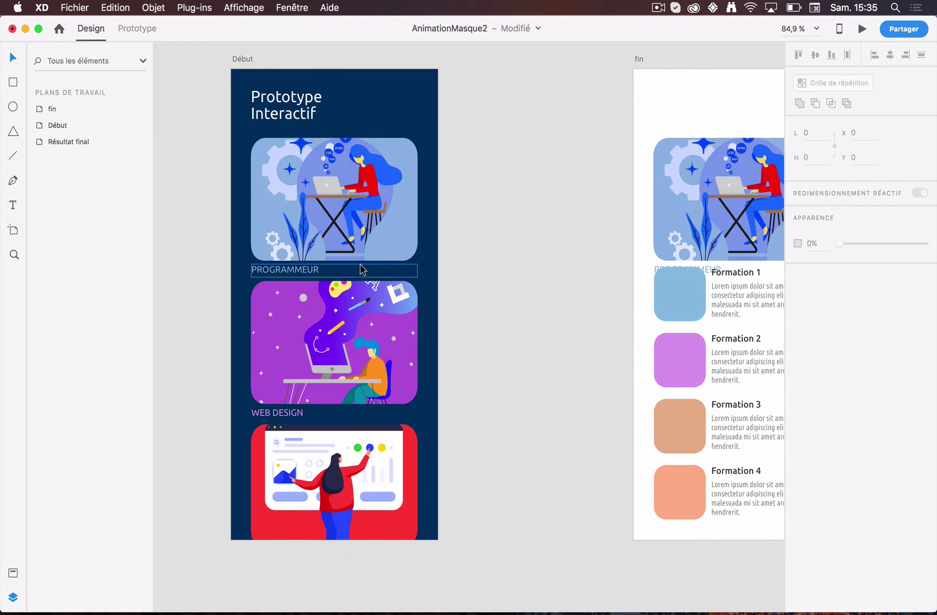
pyautogui.hscroll(8, 517, 397)
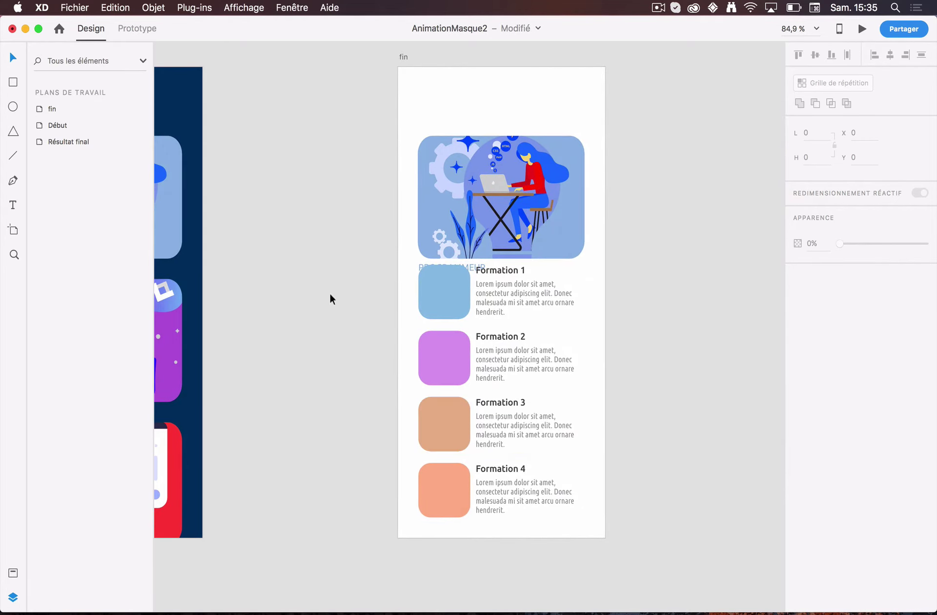
pyautogui.hscroll(-1, 328, 282)
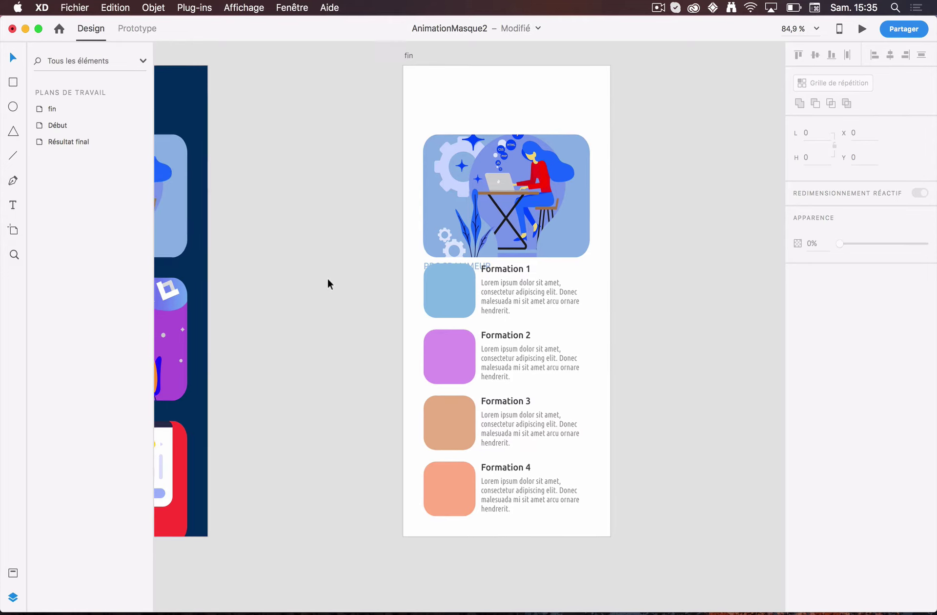
pyautogui.click(40, 109)
pyautogui.doubleClick(40, 109)
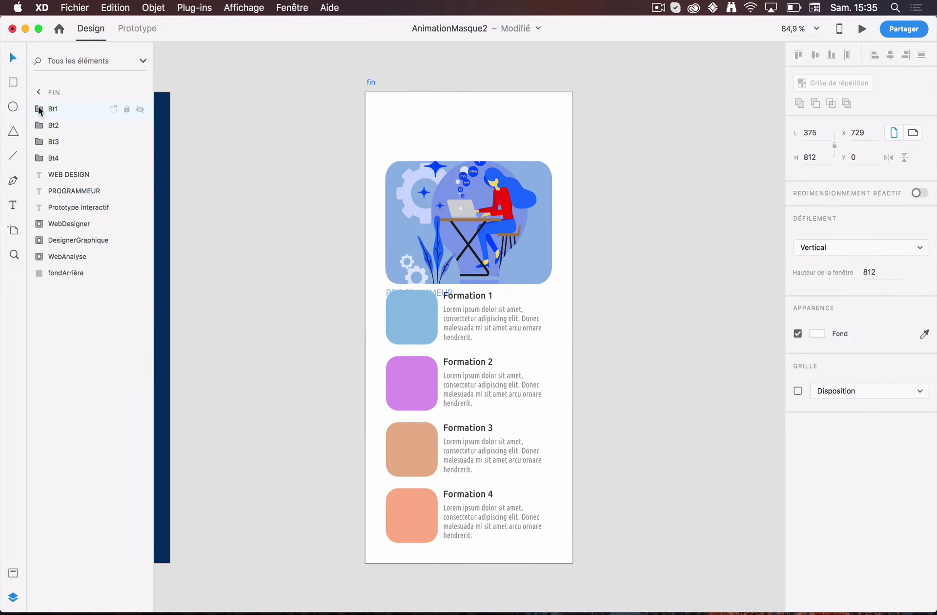
pyautogui.click(68, 207)
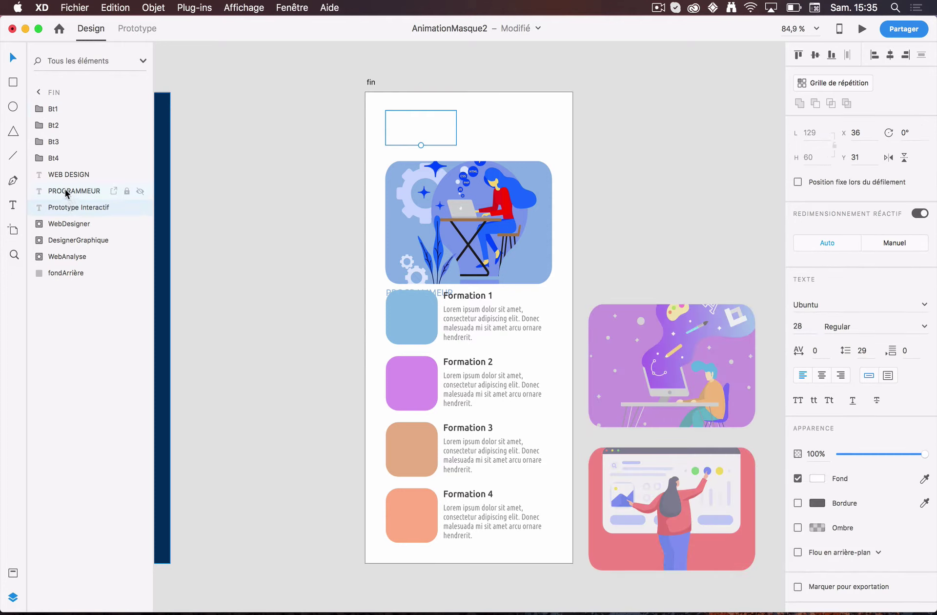
pyautogui.click(66, 190)
pyautogui.click(61, 173)
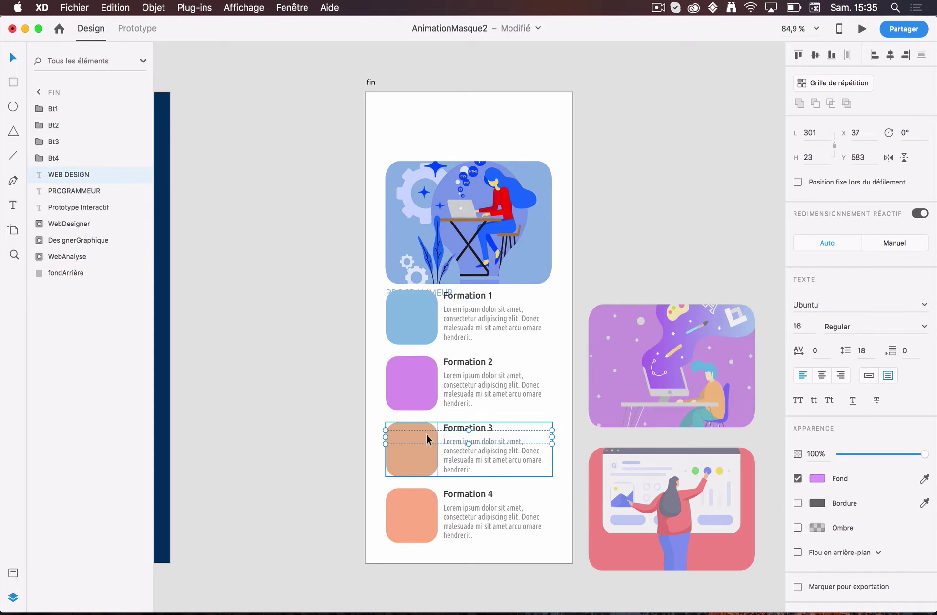
# - Move the WEB DESIGN text horizontally off the fin artboard onto the pasteboard to its right, to about X 405
pyautogui.press('Right')
pyautogui.press('Right')
pyautogui.press('Right')
pyautogui.press('Right')
pyautogui.press('Right')
pyautogui.press('Right')
pyautogui.press('Right')
pyautogui.press('Right')
pyautogui.press('Right')
pyautogui.press('Right')
pyautogui.press('Right')
pyautogui.press('Right')
pyautogui.press('Right')
pyautogui.press('Right')
pyautogui.press('Right')
pyautogui.press('Right')
pyautogui.press('Right')
pyautogui.press('Right')
pyautogui.press('Right')
pyautogui.press('Right')
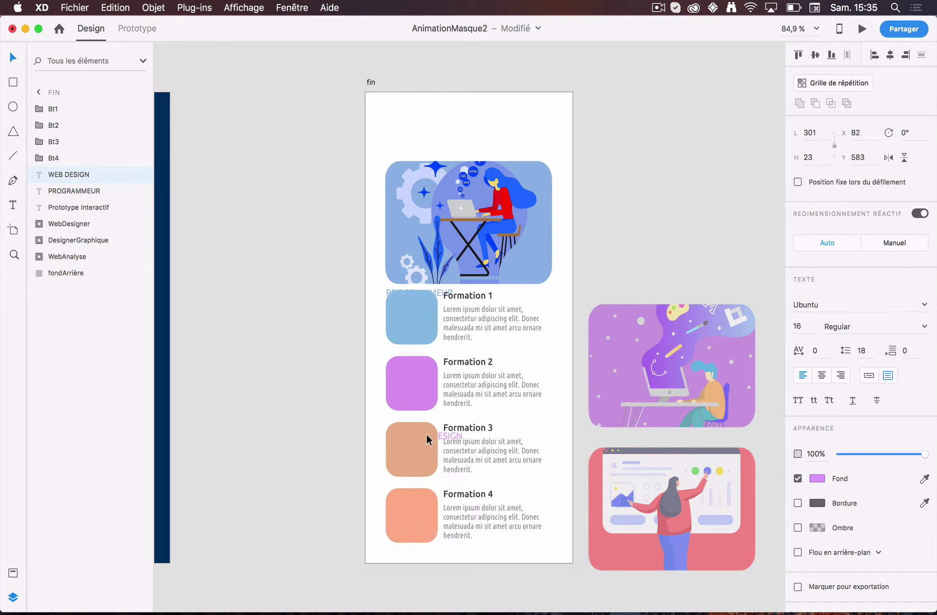
pyautogui.press('Right')
pyautogui.press('Right')
pyautogui.press('Right')
pyautogui.press('Right')
pyautogui.press('Right')
pyautogui.press('Right')
pyautogui.press('Right')
pyautogui.press('Right')
pyautogui.press('Right')
pyautogui.press('Right')
pyautogui.press('Right')
pyautogui.press('Right')
pyautogui.press('Right')
pyautogui.press('Right')
pyautogui.press('Right')
pyautogui.press('Right')
pyautogui.press('Right')
pyautogui.press('Right')
pyautogui.press('Right')
pyautogui.press('Right')
pyautogui.press('Right')
pyautogui.press('Right')
pyautogui.press('Right')
pyautogui.press('Right')
pyautogui.press('Right')
pyautogui.press('Right')
pyautogui.press('Right')
pyautogui.press('Right')
pyautogui.press('Right')
pyautogui.press('Right')
pyautogui.press('Right')
pyautogui.press('Right')
pyautogui.press('Right')
pyautogui.press('Right')
pyautogui.press('Right')
pyautogui.press('Right')
pyautogui.press('Right')
pyautogui.press('Right')
pyautogui.press('Right')
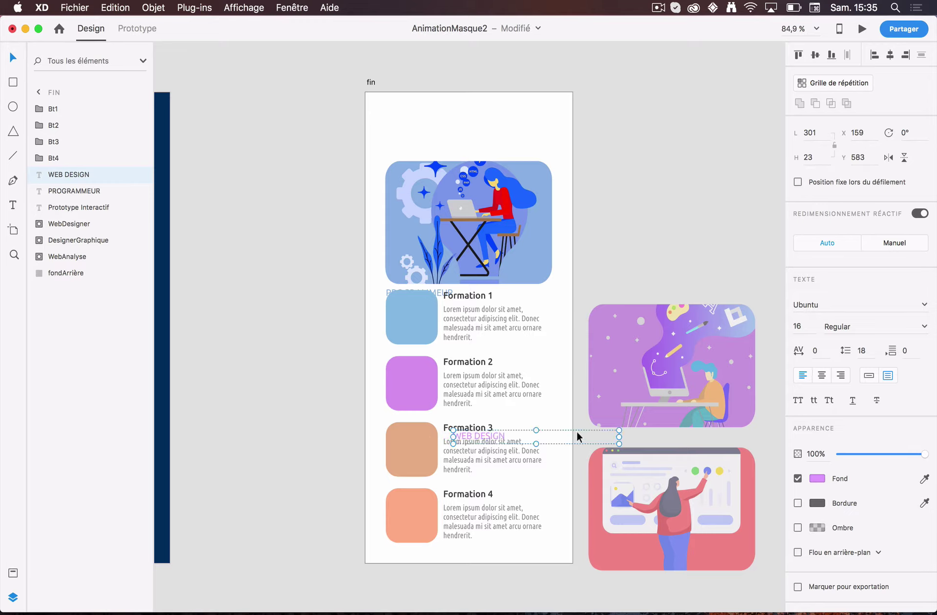
pyautogui.moveTo(577, 432); pyautogui.dragTo(713, 437)
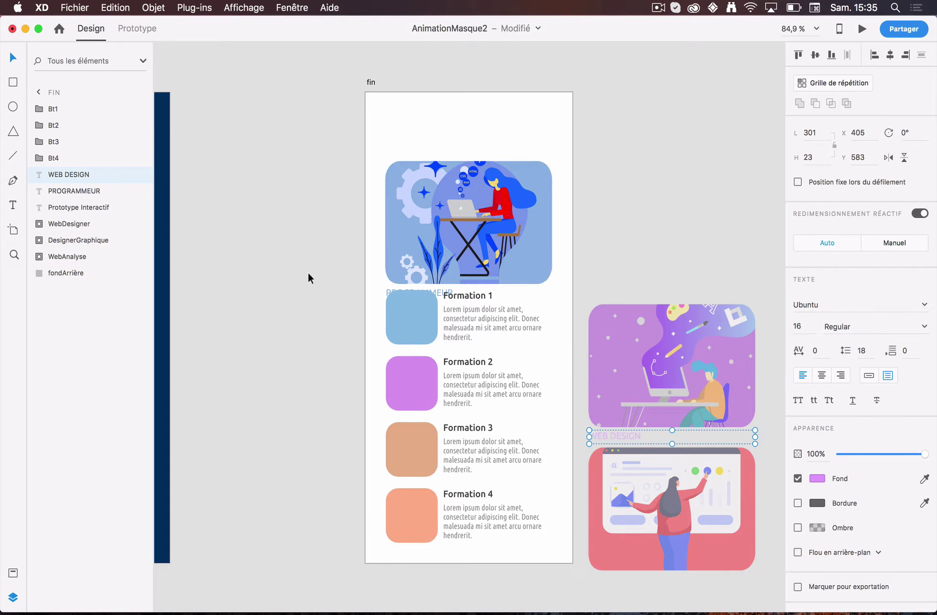
# - Move the WebDesigner mask group to fin's upper-left corner, about X -10, Y -40, and the Prototype Interactif text onto the pasteboard right of the artboard
pyautogui.click(396, 229)
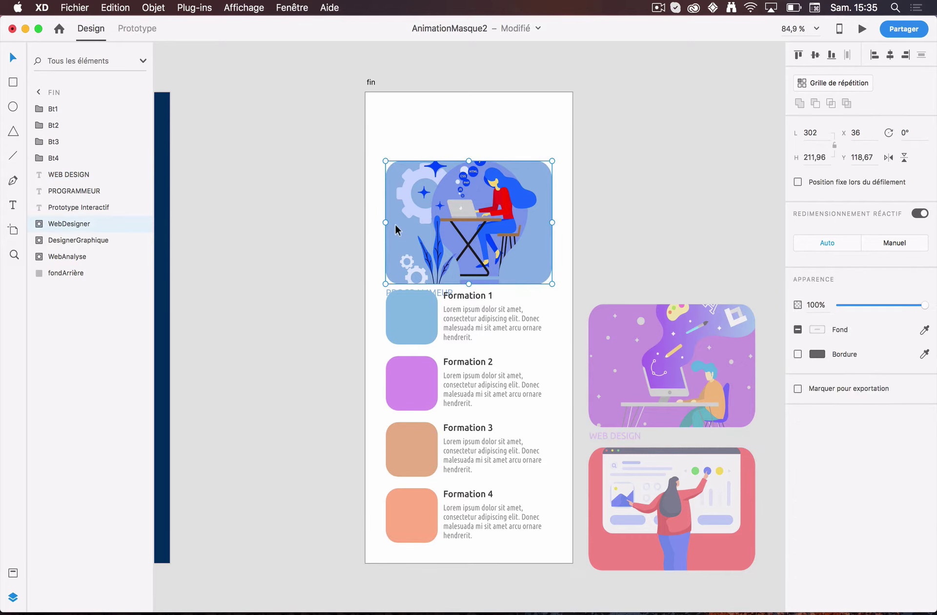
pyautogui.moveTo(394, 222); pyautogui.dragTo(615, 139)
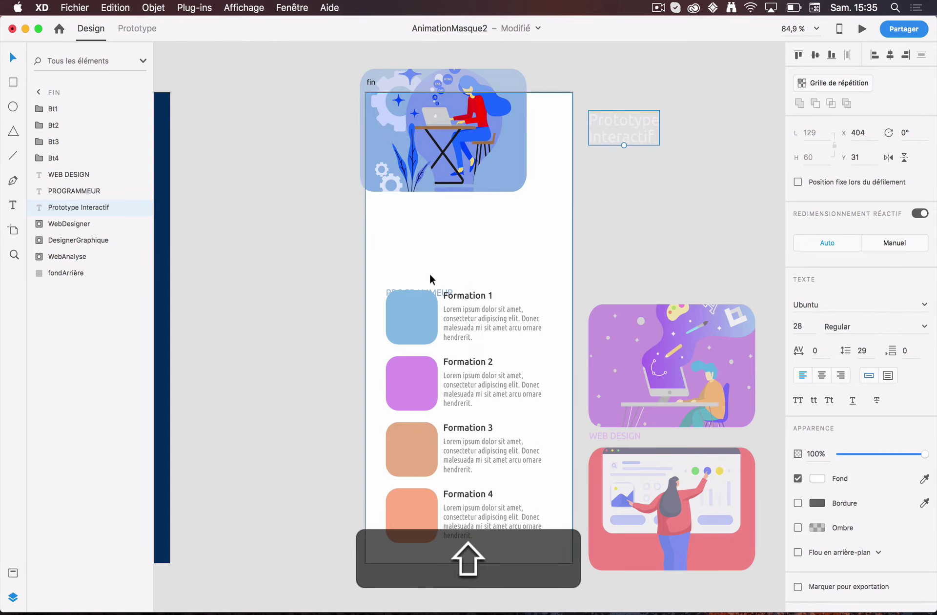
# - Move the PROGRAMMEUR text up to about Y 198 on fin and enlarge its text frame to about 338 × 56
pyautogui.moveTo(439, 293); pyautogui.dragTo(441, 212)
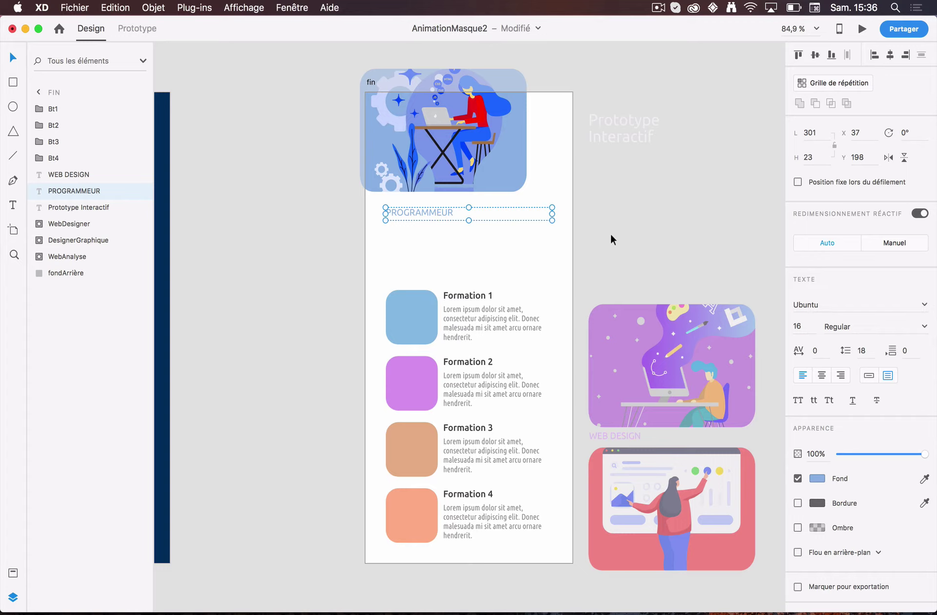
pyautogui.moveTo(553, 221); pyautogui.dragTo(573, 239)
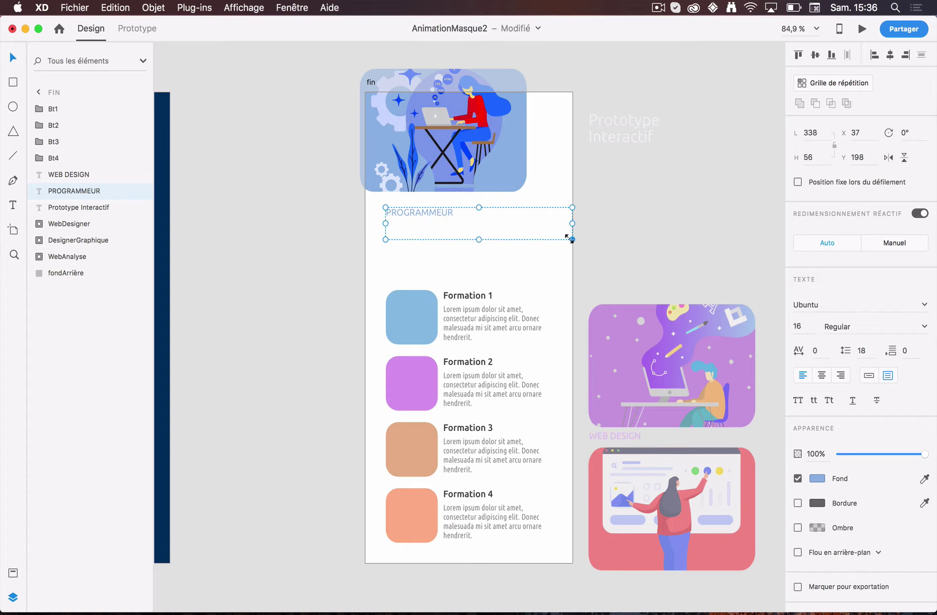
# - Set the font size of the PROGRAMMEUR text to 24
pyautogui.doubleClick(447, 211)
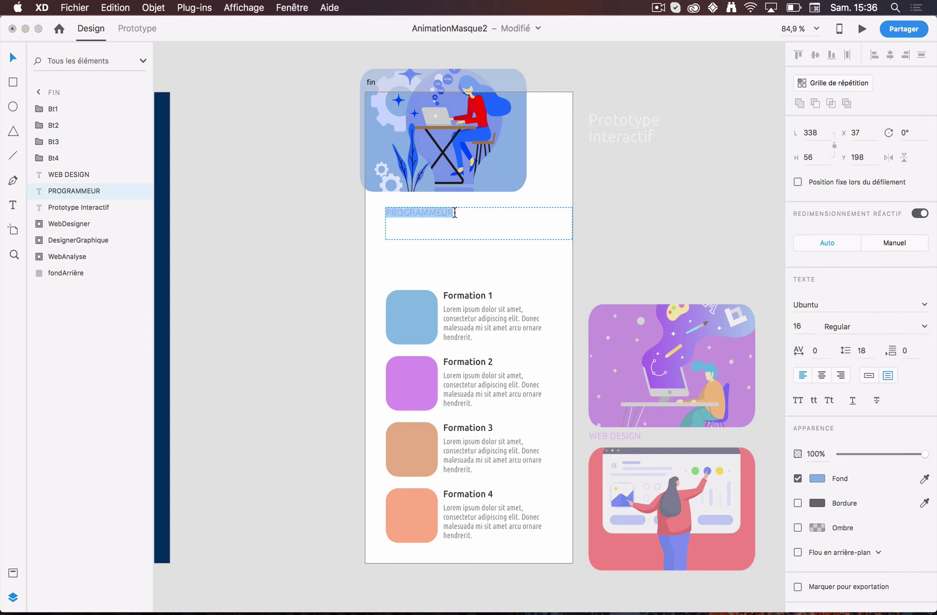
pyautogui.click(808, 327)
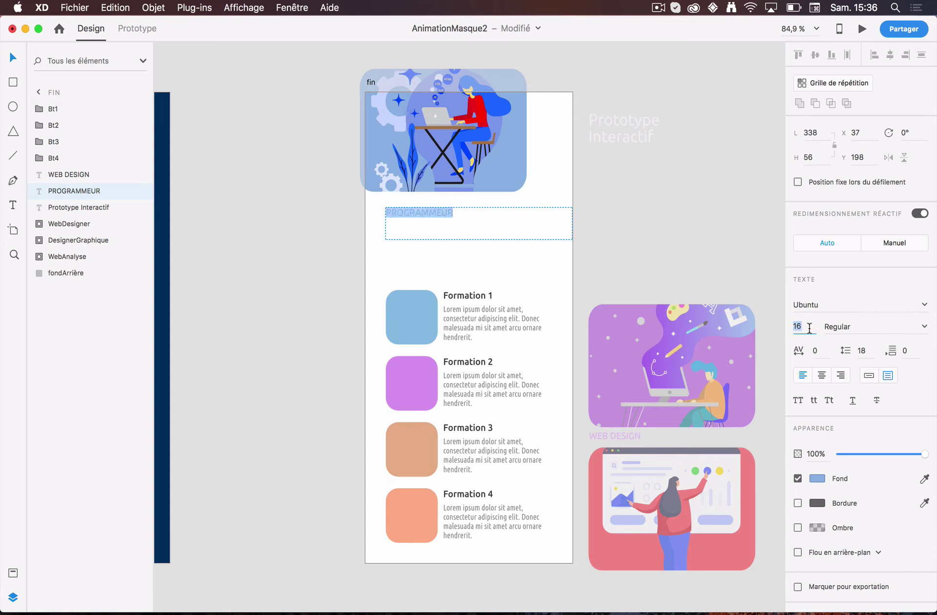
pyautogui.write('24')
pyautogui.press('Return')
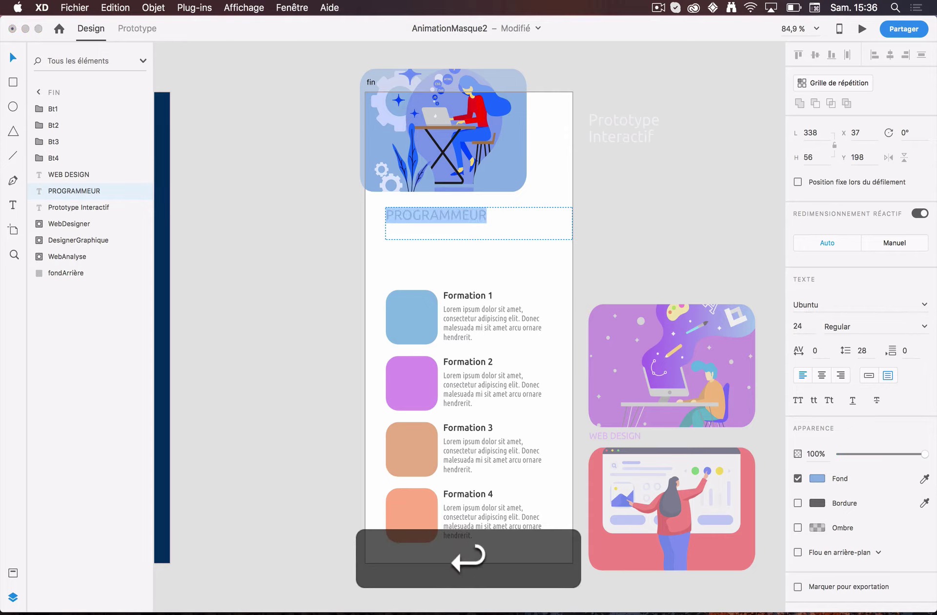
pyautogui.press('Escape')
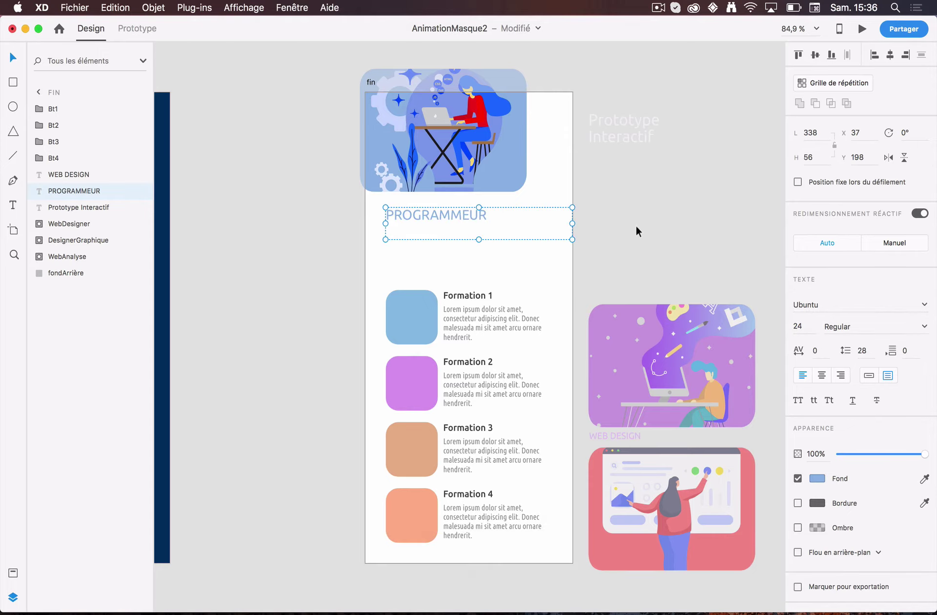
pyautogui.press('Escape')
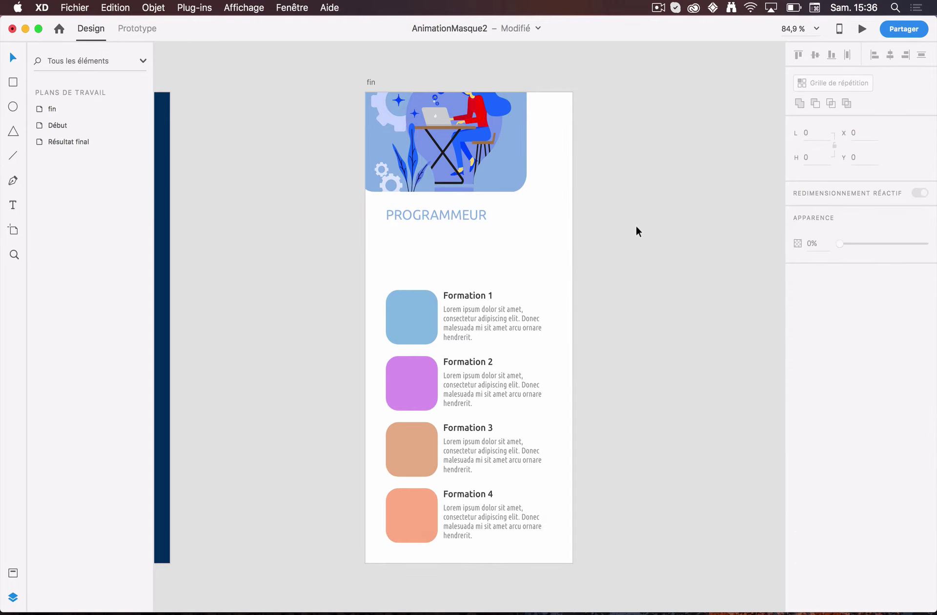
# - Rotate the Masque path inside fin's WebDesigner mask group to 10°, after trying 15°
pyautogui.click(519, 173)
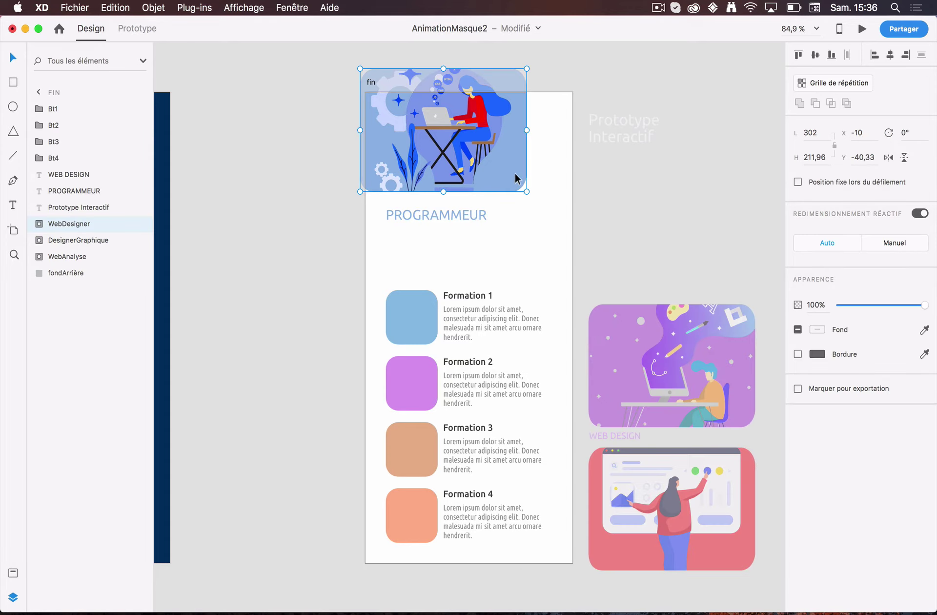
pyautogui.click(39, 228)
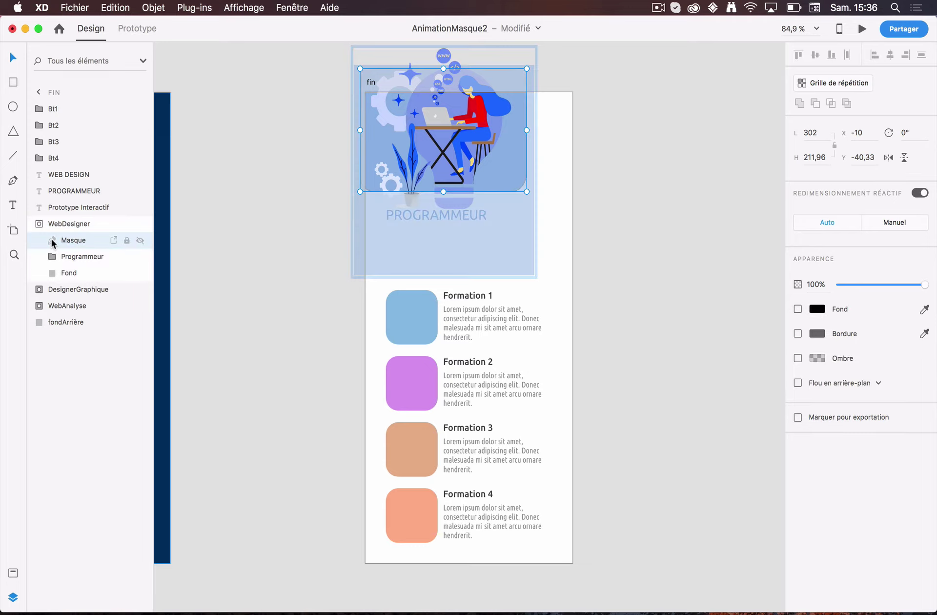
pyautogui.doubleClick(71, 241)
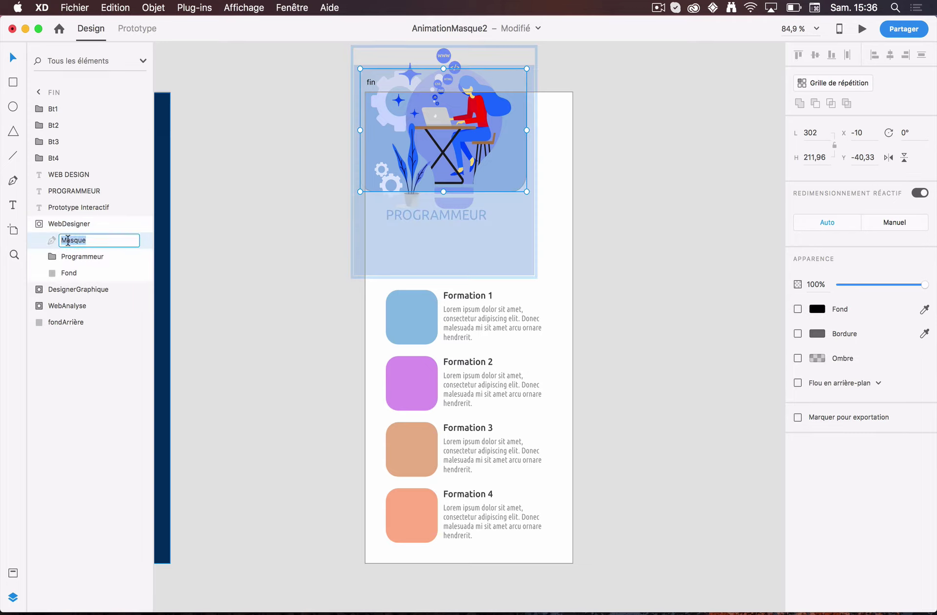
pyautogui.click(373, 190)
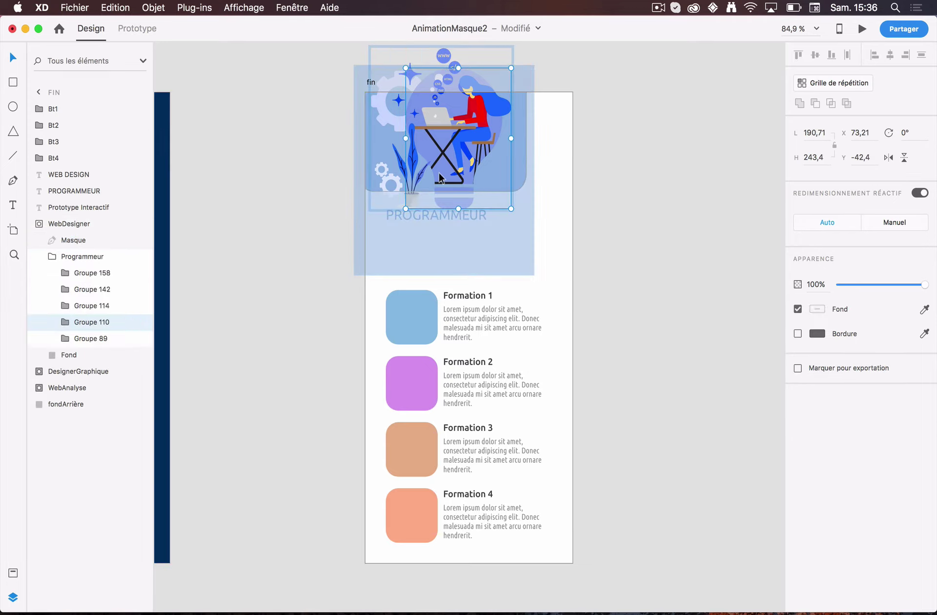
pyautogui.doubleClick(524, 183)
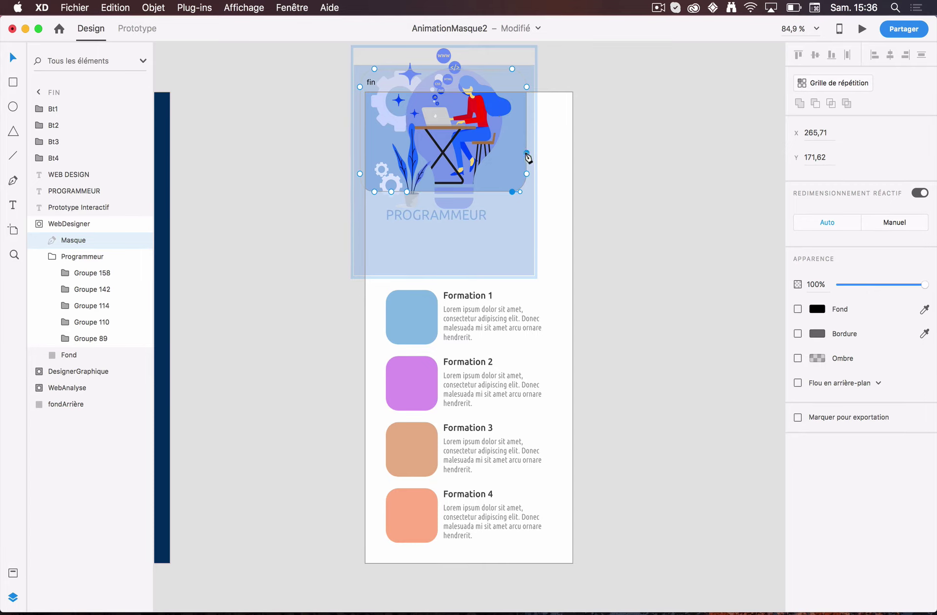
pyautogui.click(314, 299)
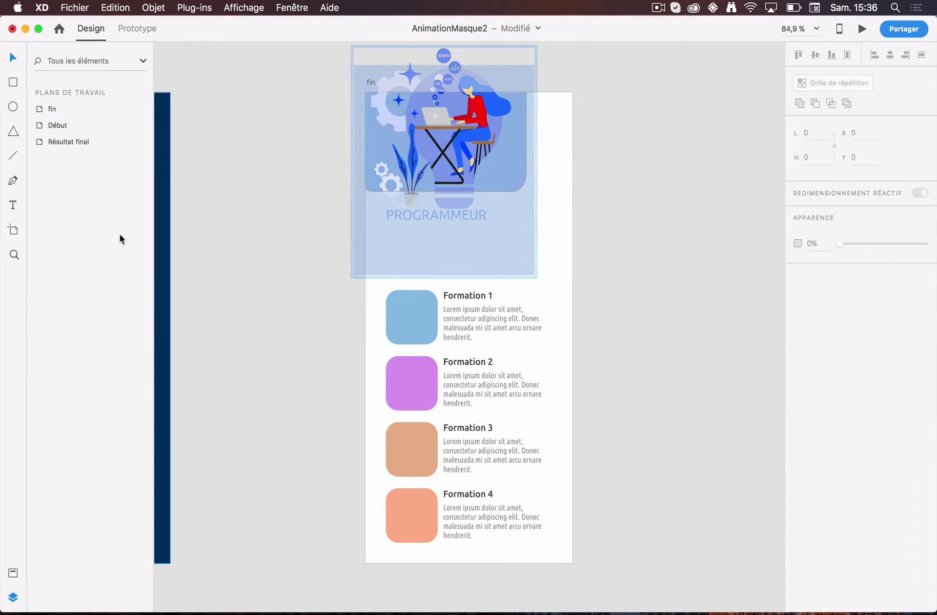
pyautogui.doubleClick(371, 191)
pyautogui.click(903, 132)
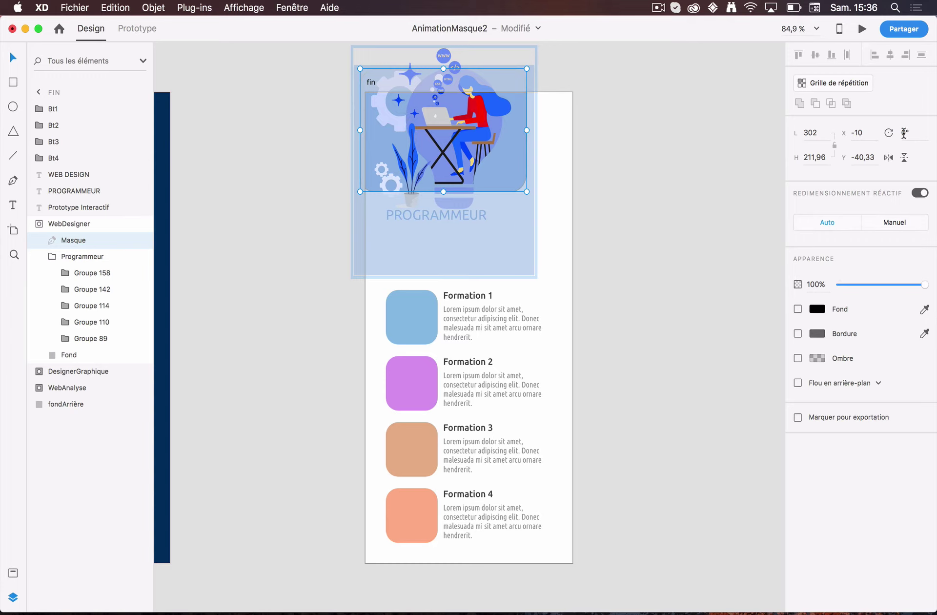
pyautogui.write('15')
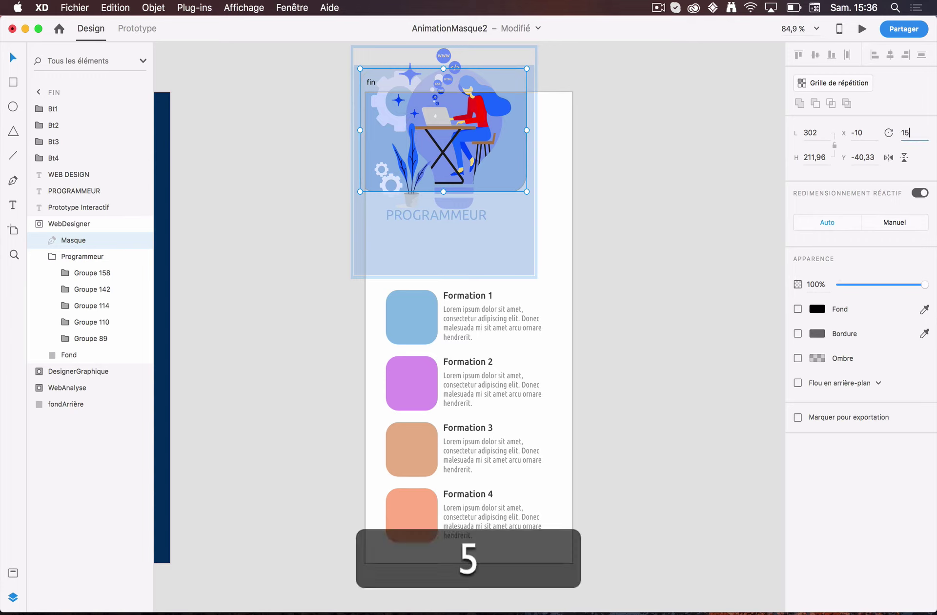
pyautogui.press('Return')
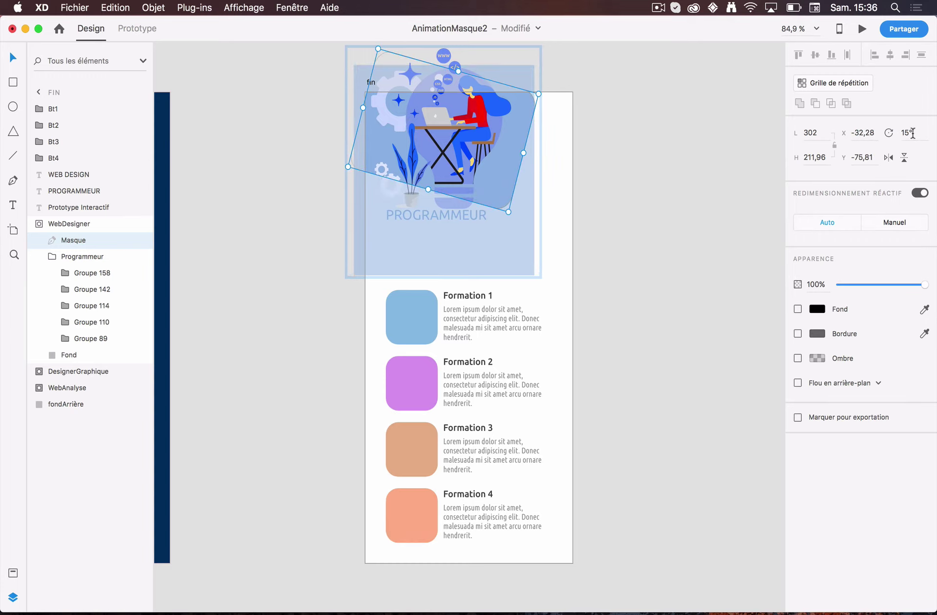
pyautogui.click(908, 137)
pyautogui.write('10')
pyautogui.press('Return')
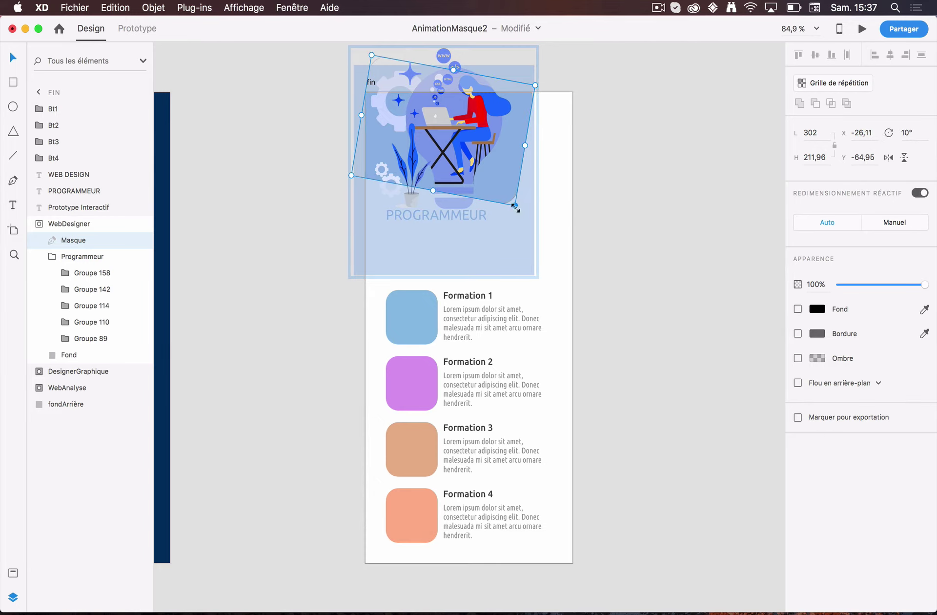
# - Enlarge the rotated Masque path to about 475 × 303 and move it up to about Y -97
pyautogui.moveTo(516, 207); pyautogui.dragTo(598, 262)
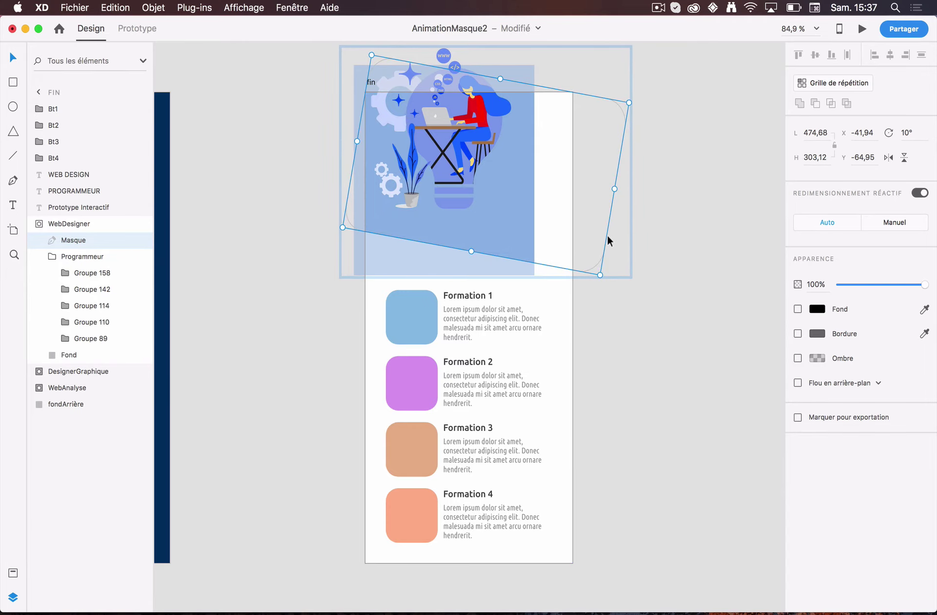
pyautogui.moveTo(610, 225); pyautogui.dragTo(608, 220)
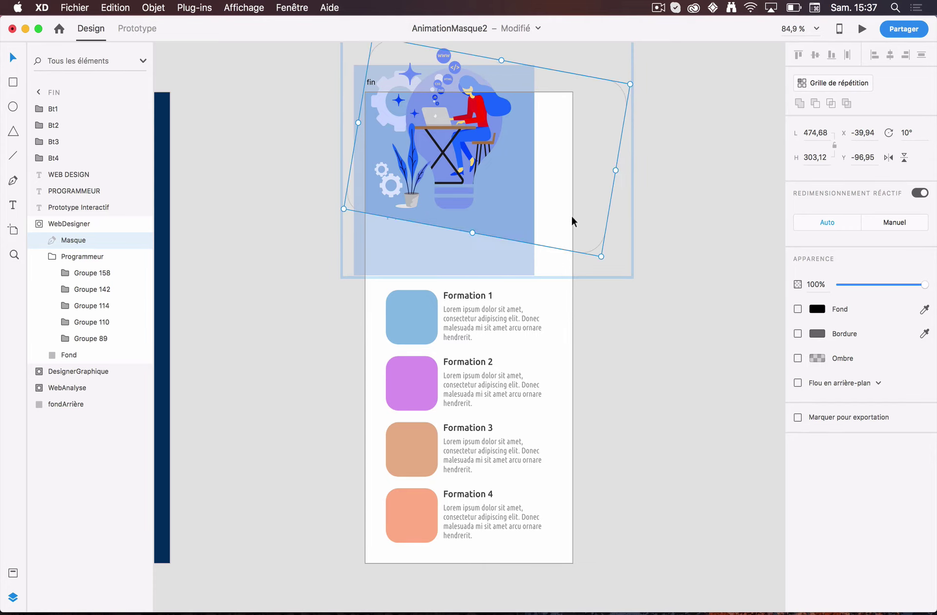
# - Edit the Masque path's points, adding some near the left end of its lower edge and pulling one down to form a drip
pyautogui.scroll(3, 571, 215)
pyautogui.hscroll(-2, 571, 215)
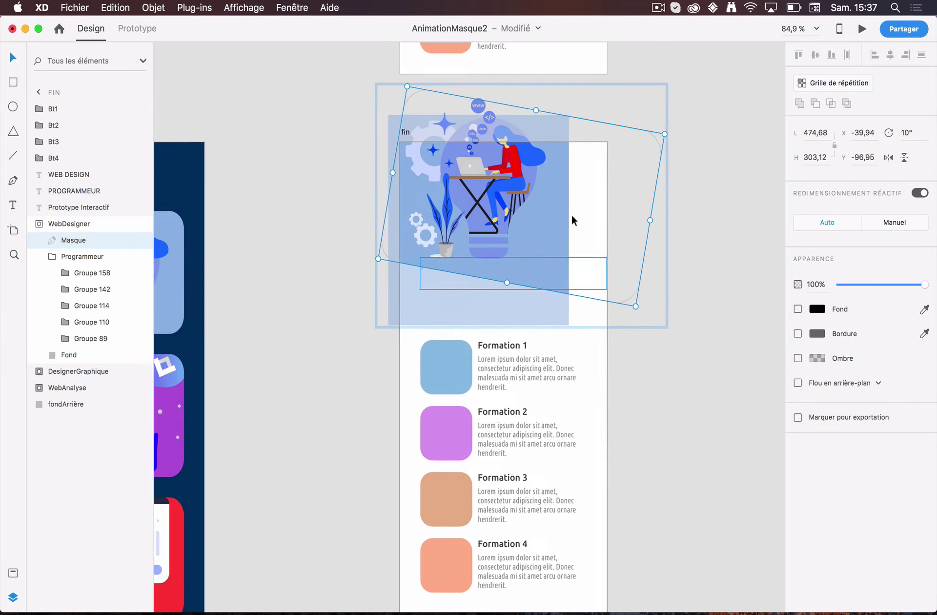
pyautogui.doubleClick(641, 284)
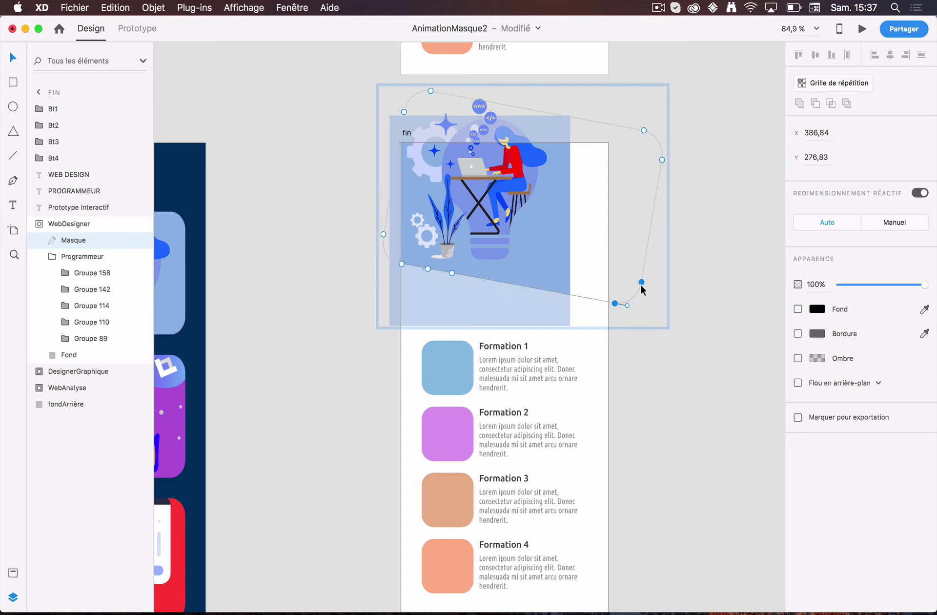
pyautogui.click(428, 268)
pyautogui.moveTo(428, 269); pyautogui.dragTo(467, 276)
pyautogui.moveTo(401, 264)
pyautogui.mouseDown()
pyautogui.moveTo(421, 269)
pyautogui.moveTo(392, 258)
pyautogui.mouseUp()
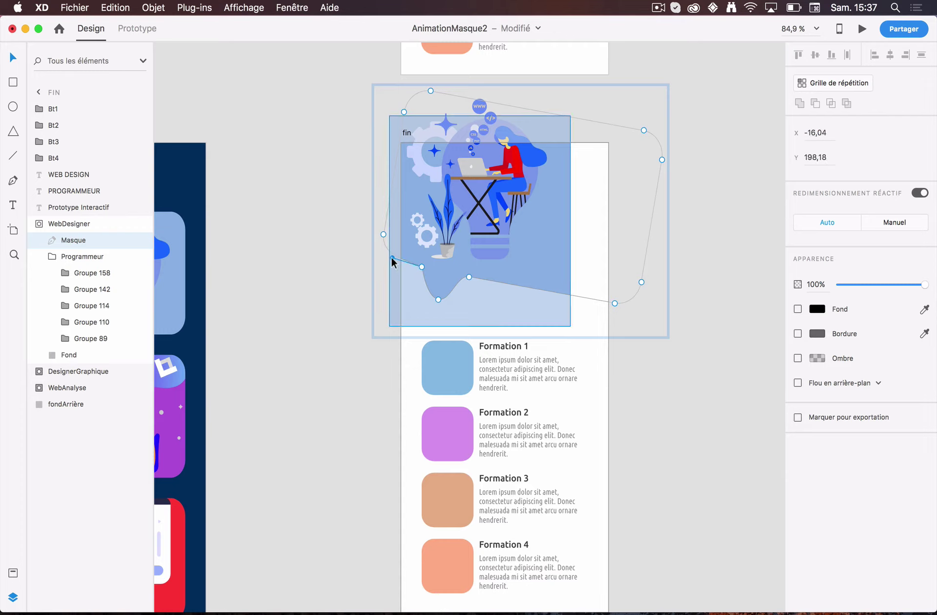
# - Smooth the drip's left and lowest points with their handles, and move the Masque path's upper-left point outward to about X -82, Y -81
pyautogui.click(422, 267)
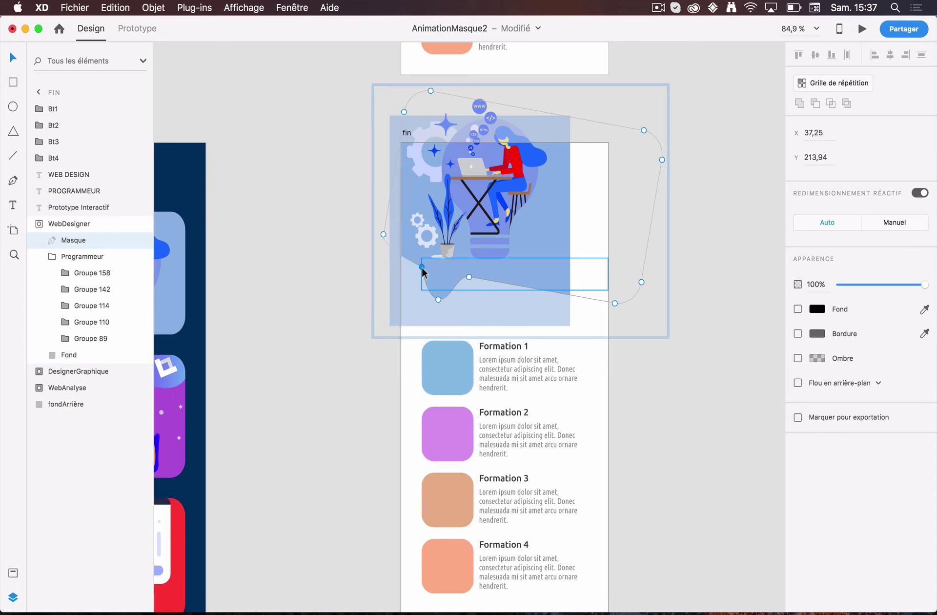
pyautogui.doubleClick(422, 268)
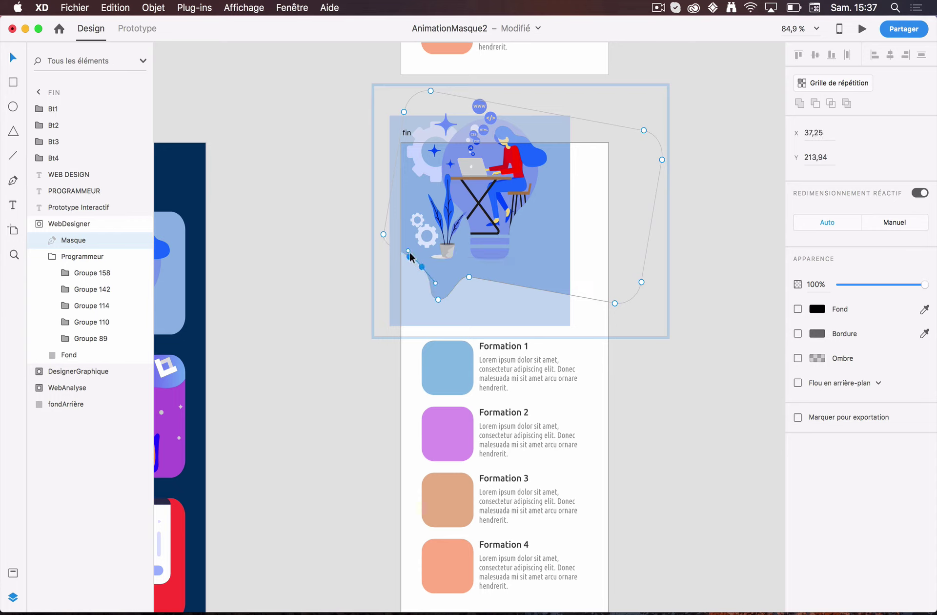
pyautogui.moveTo(407, 251); pyautogui.dragTo(404, 262)
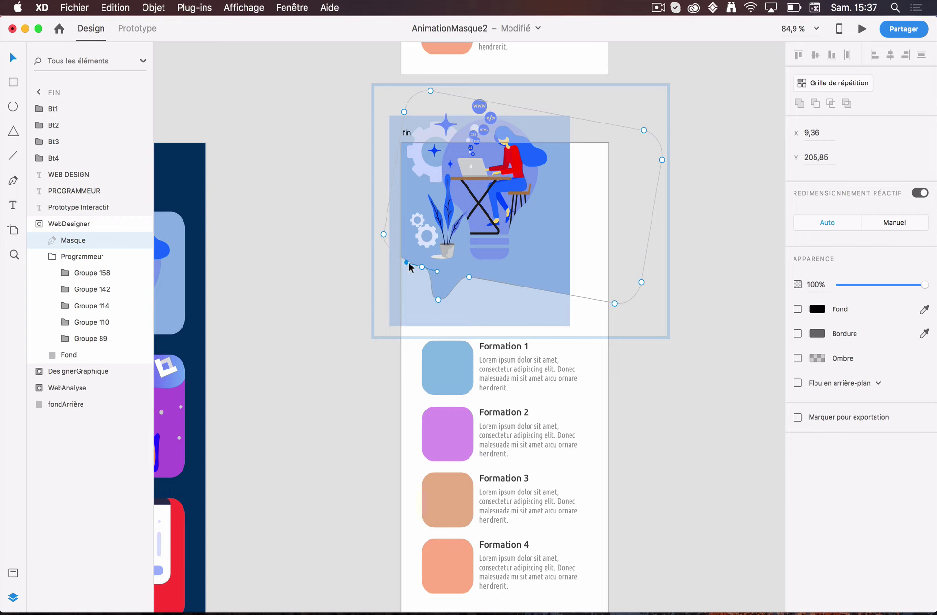
pyautogui.click(438, 301)
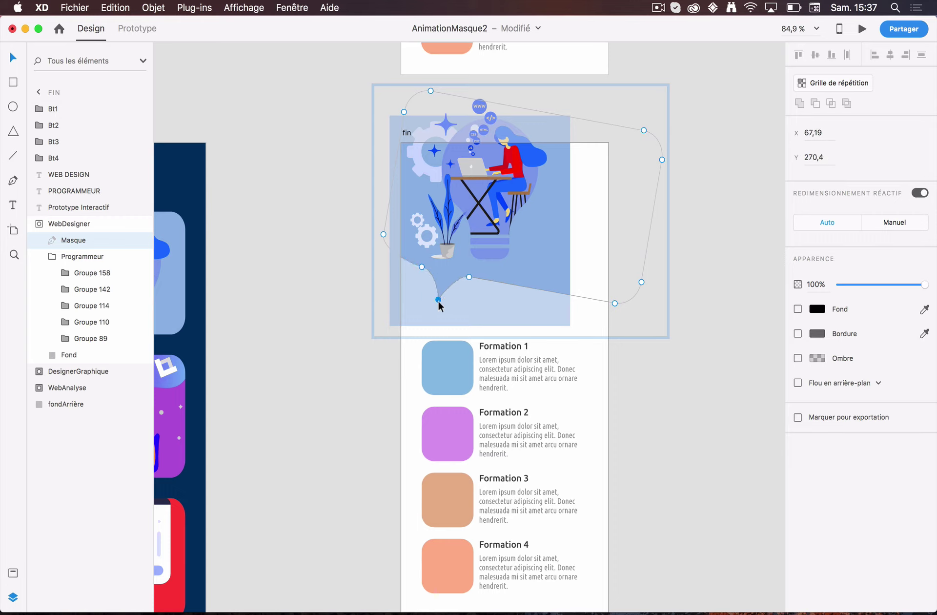
pyautogui.moveTo(439, 300)
pyautogui.mouseDown()
pyautogui.moveTo(453, 307)
pyautogui.moveTo(444, 300)
pyautogui.moveTo(453, 300)
pyautogui.mouseUp()
pyautogui.click(438, 300)
pyautogui.click(451, 303)
pyautogui.press('shift')
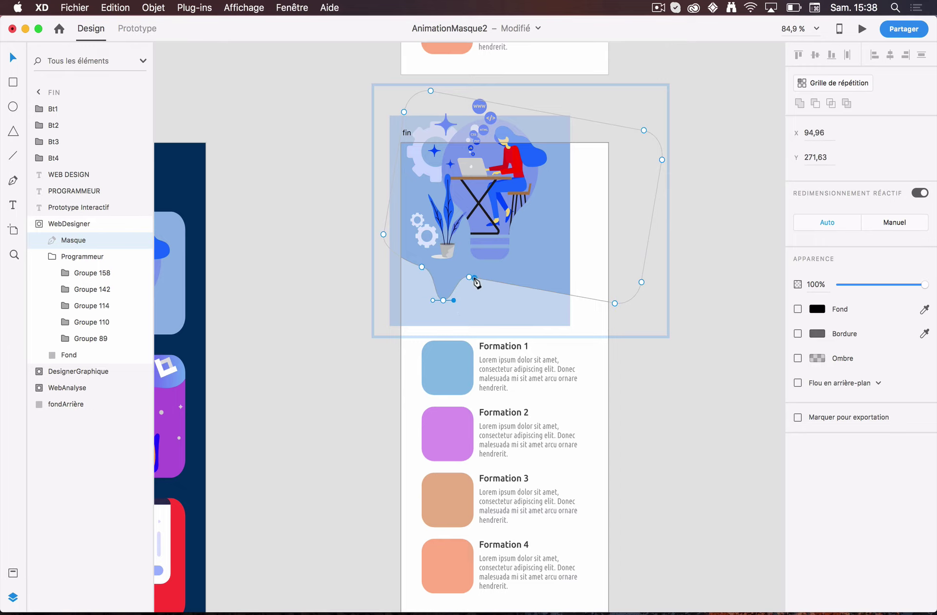
pyautogui.moveTo(404, 112); pyautogui.dragTo(356, 96)
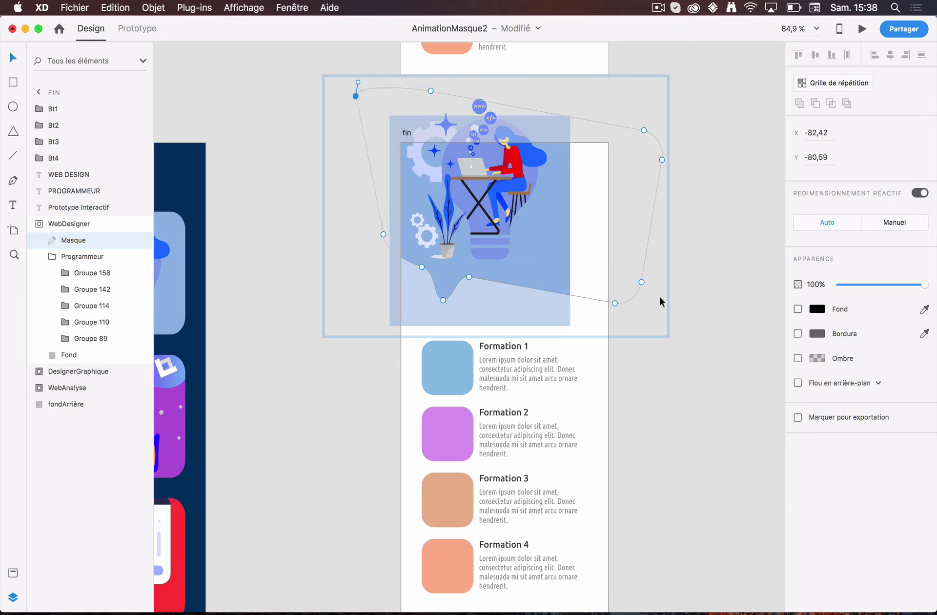
# - Enlarge the Programmeur illustration group inside the WebDesigner mask to about 314 × 343
pyautogui.click(71, 257)
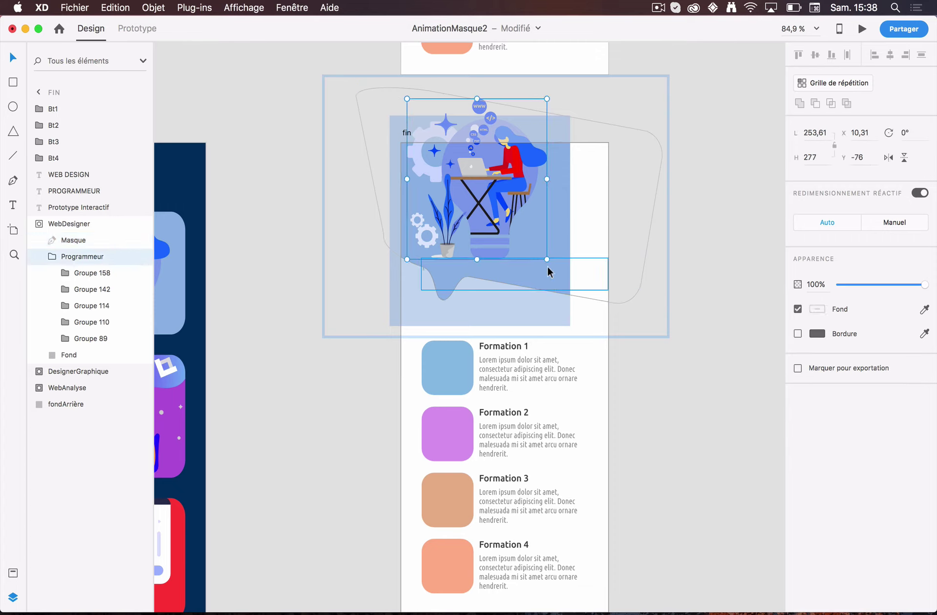
pyautogui.moveTo(547, 259); pyautogui.dragTo(586, 299)
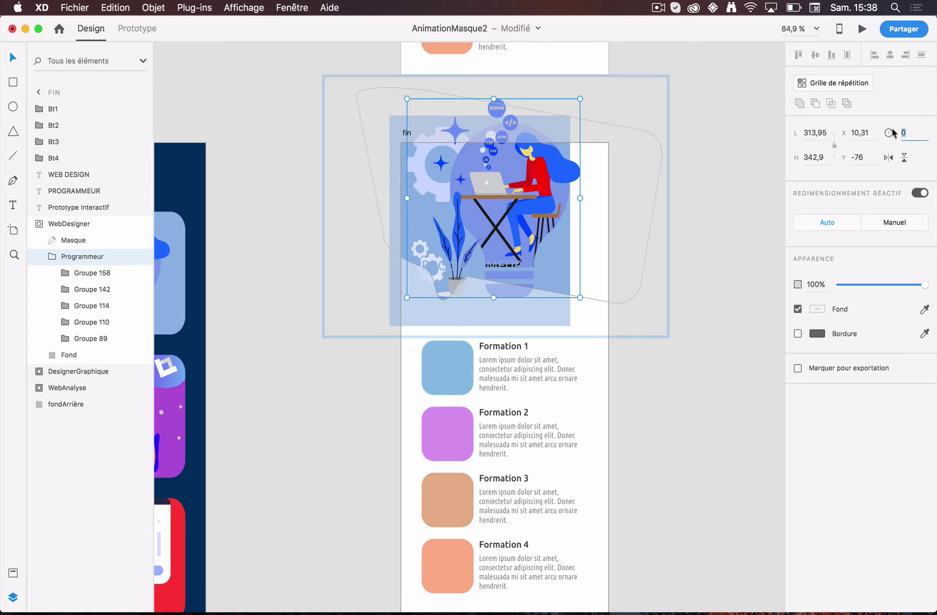
# - Rotate the Programmeur illustration group by 10° and move it to about X 19, Y -113
pyautogui.write('10')
pyautogui.press('Return')
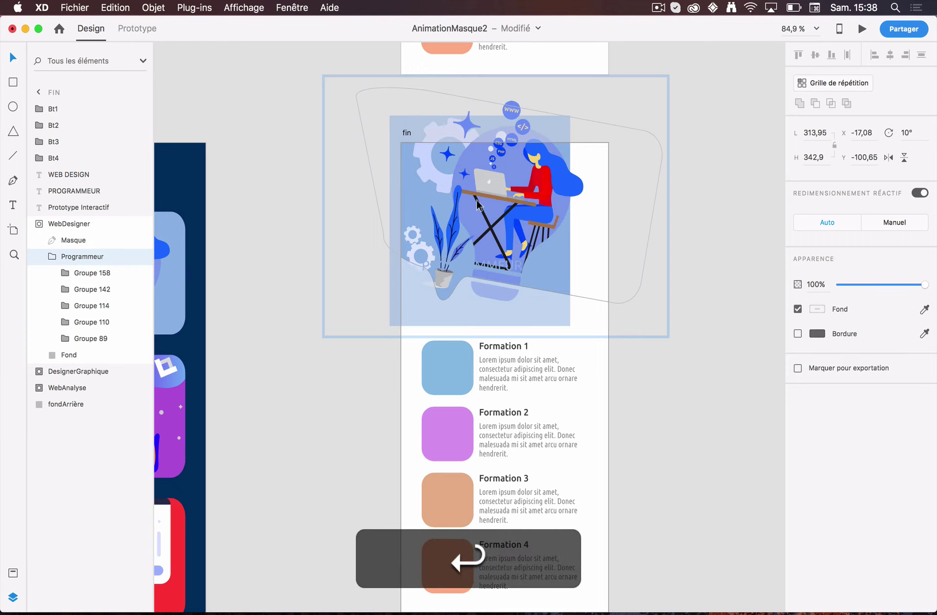
pyautogui.moveTo(523, 178); pyautogui.dragTo(543, 172)
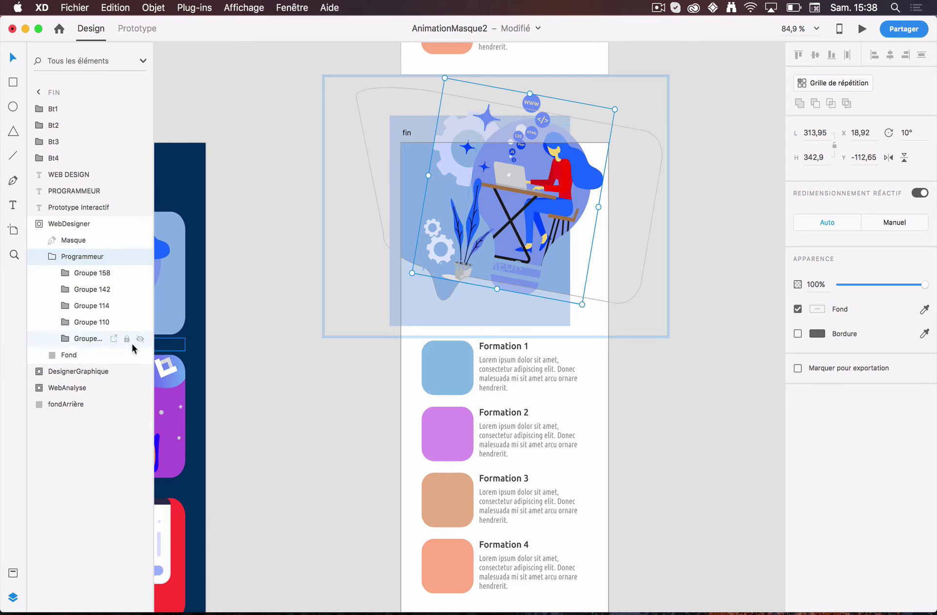
# - Enlarge the WebDesigner mask's Fond rectangle to 724 × 433 at X -123, Y -101, so it extends beyond the artboard's sides
pyautogui.click(67, 356)
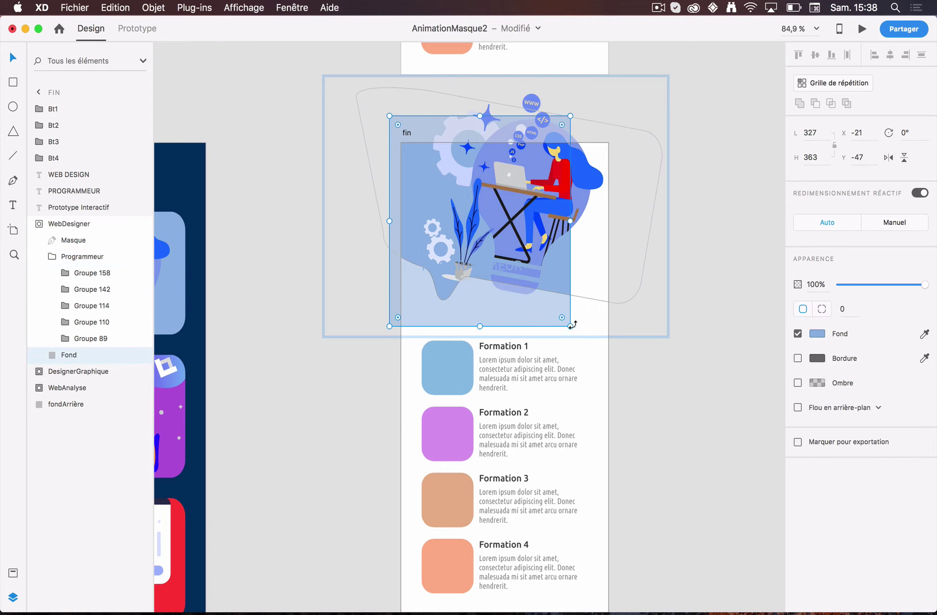
pyautogui.moveTo(569, 325); pyautogui.dragTo(734, 335)
pyautogui.moveTo(389, 116); pyautogui.dragTo(333, 84)
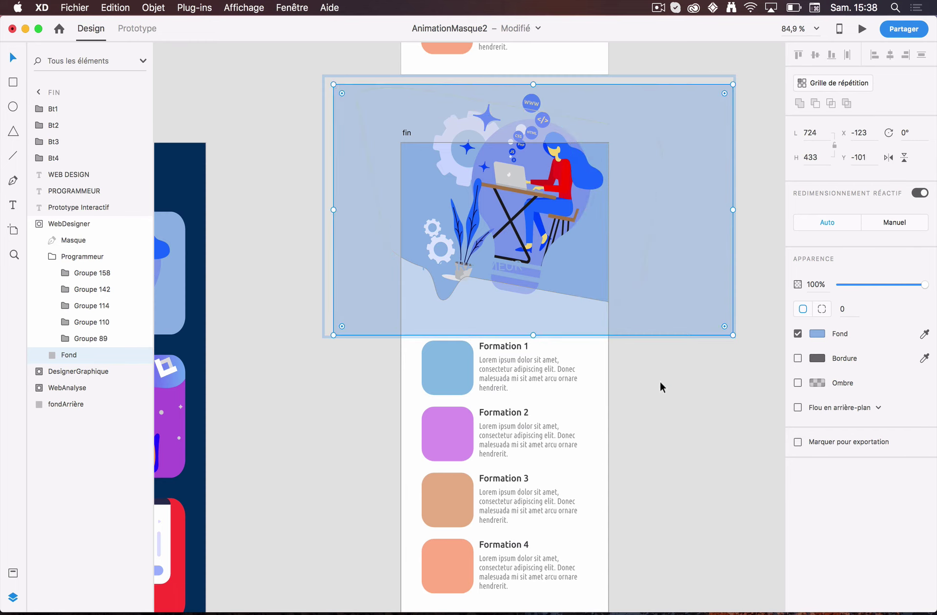
# - Move the PROGRAMMEUR title straight down into the white area between the mask's lower edge and Formation 1
pyautogui.click(661, 382)
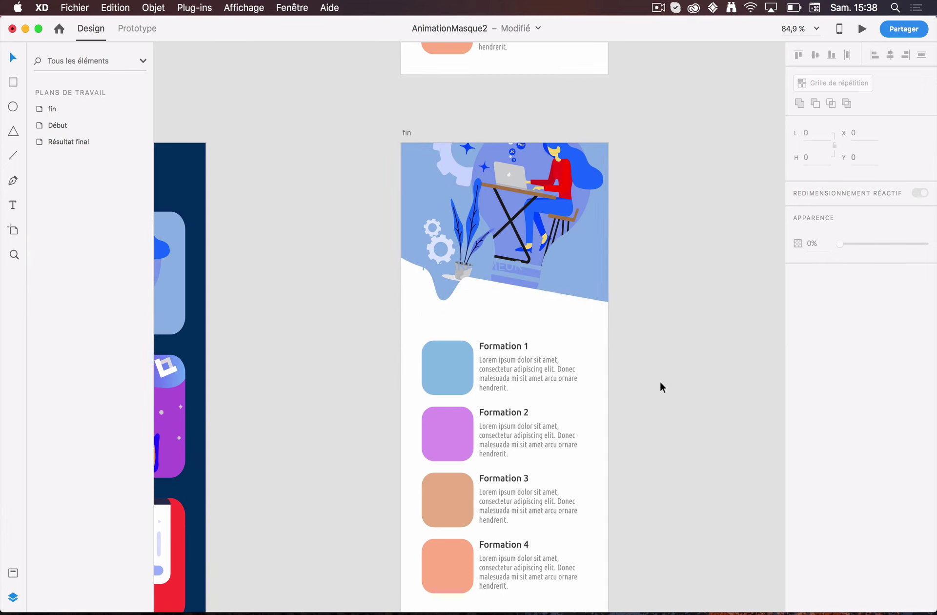
pyautogui.moveTo(492, 268); pyautogui.dragTo(490, 317)
pyautogui.click(692, 329)
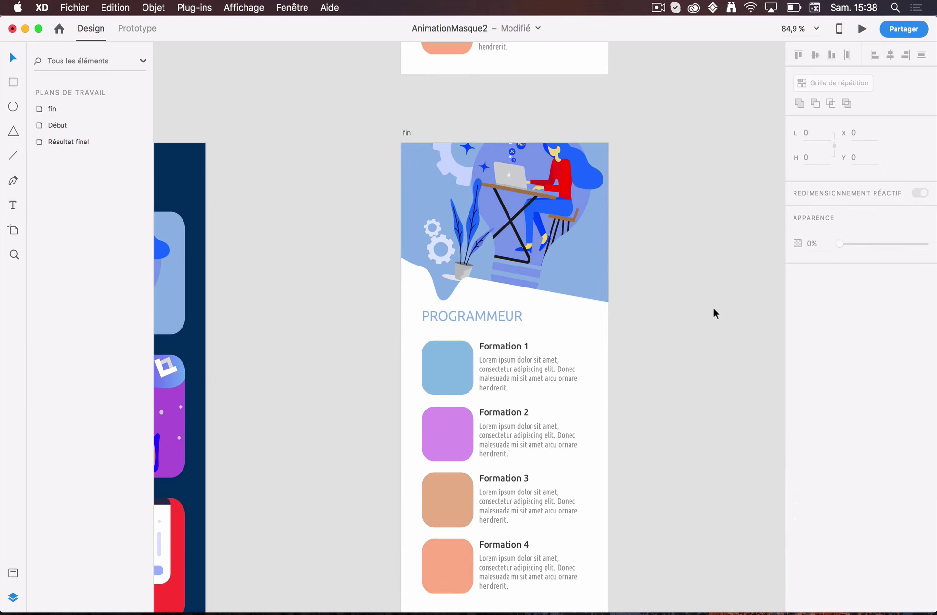
# - Nudge the Programmeur group inside the WebDesigner mask down to about Y -97
pyautogui.click(555, 215)
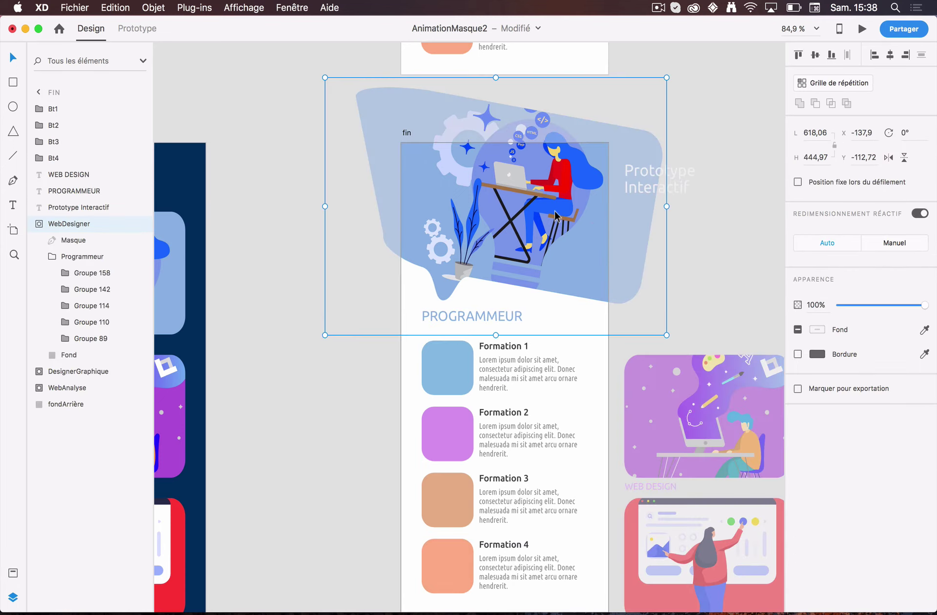
pyautogui.click(78, 257)
pyautogui.press('Down')
pyautogui.press('Down')
pyautogui.press('Down')
pyautogui.press('Down')
pyautogui.press('Down')
pyautogui.press('Down')
pyautogui.press('Down')
pyautogui.press('Down')
pyautogui.press('Down')
pyautogui.press('Down')
pyautogui.press('Down')
pyautogui.press('Down')
pyautogui.press('Down')
pyautogui.press('Down')
pyautogui.press('Down')
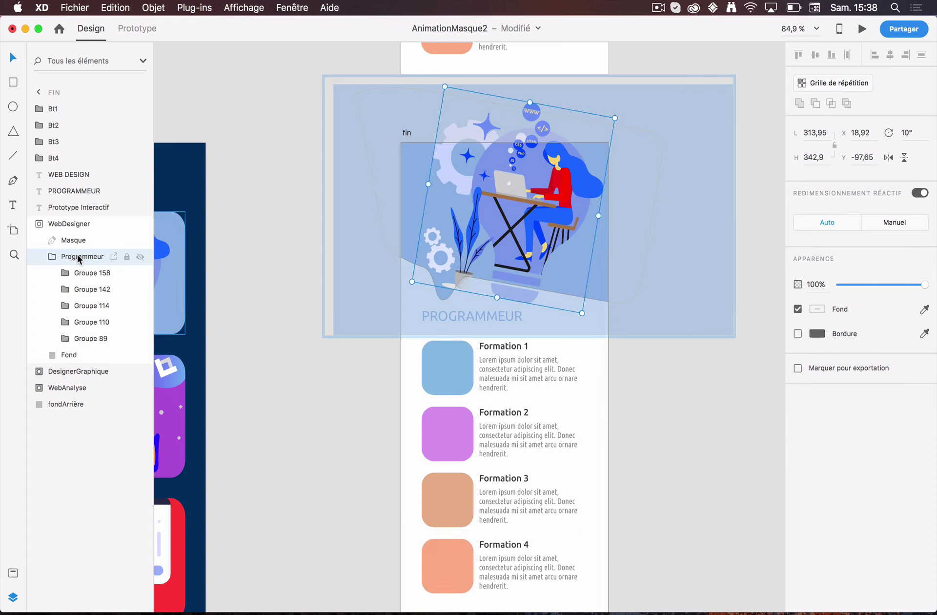
pyautogui.press('Down')
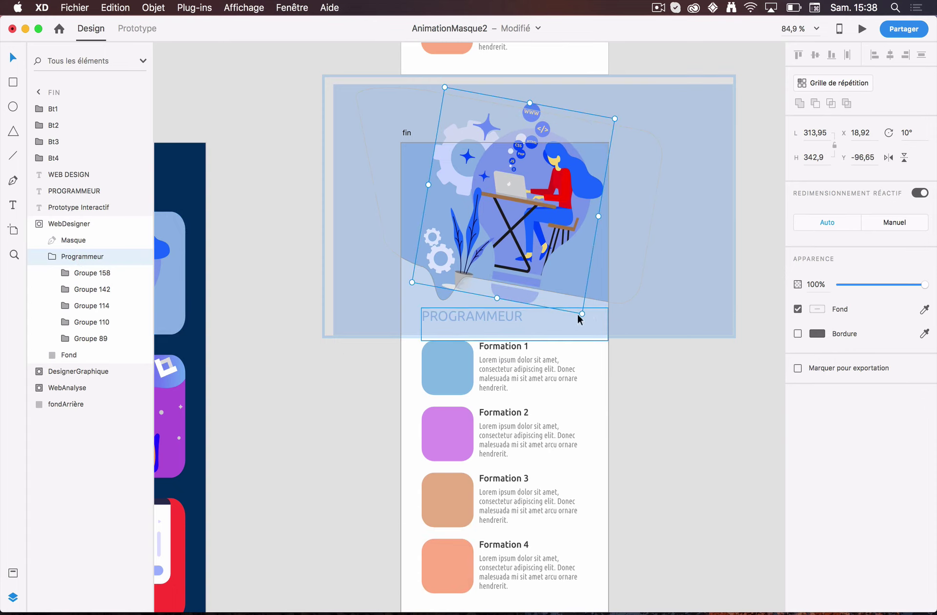
# - Scale the Programmeur group down proportionally to about 280 × 306 and shift it slightly down and to the right
pyautogui.moveTo(580, 312); pyautogui.dragTo(567, 289)
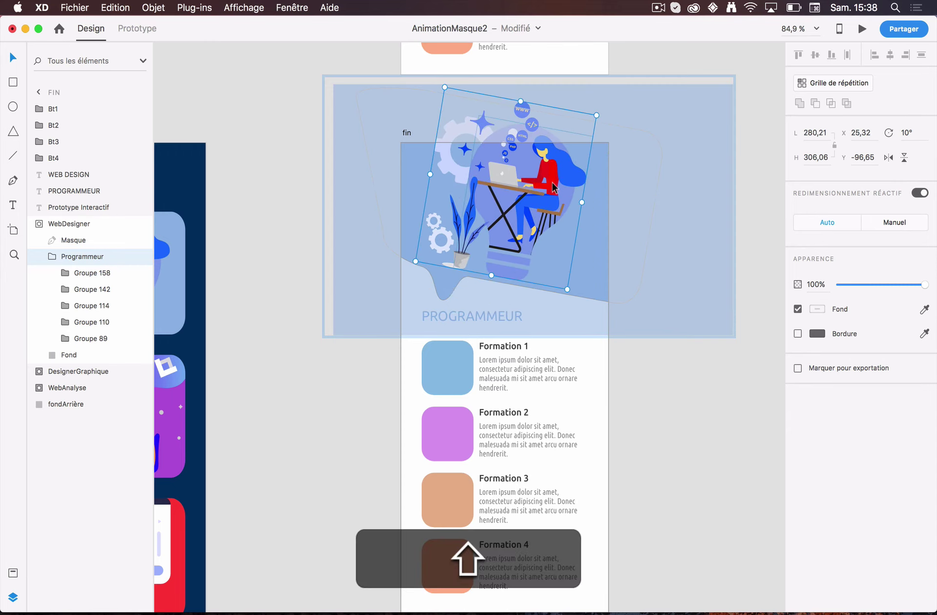
pyautogui.moveTo(554, 183); pyautogui.dragTo(566, 196)
pyautogui.click(696, 433)
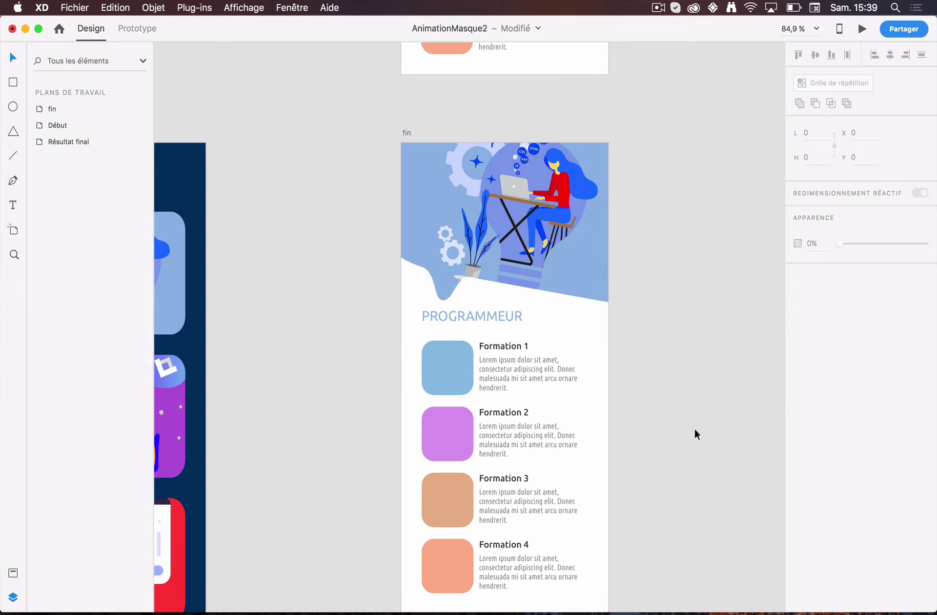
# - Preview the prototype full screen, play the Programmeur card's transition in both directions several times, and close the preview
pyautogui.hscroll(-10, 695, 427)
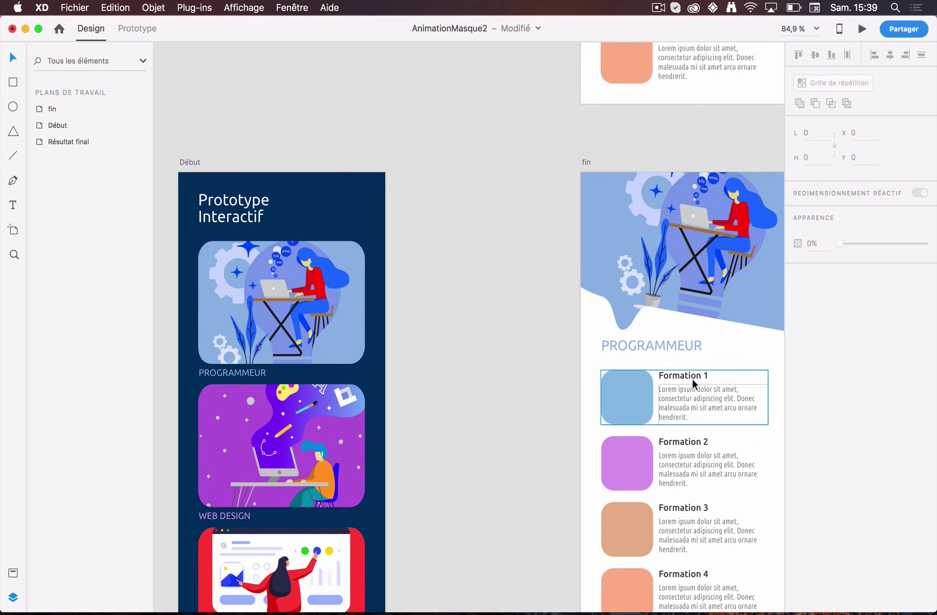
pyautogui.click(862, 30)
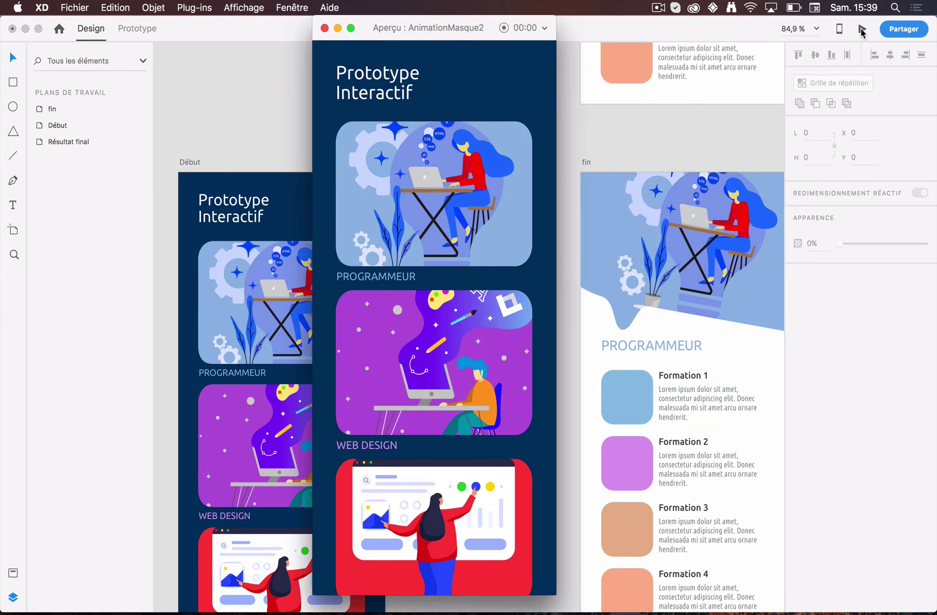
pyautogui.press('alt+super+f')
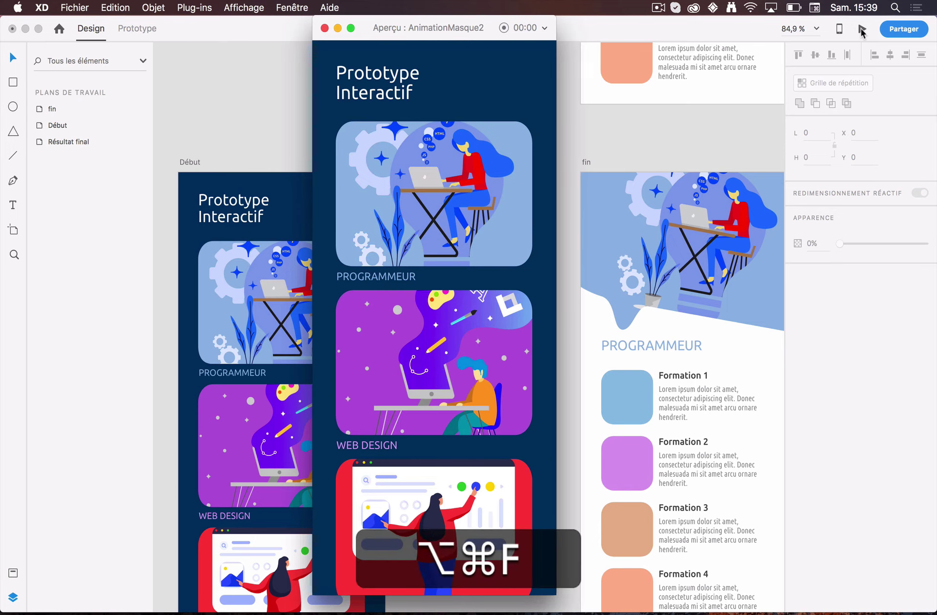
pyautogui.press('ctrl+super+f')
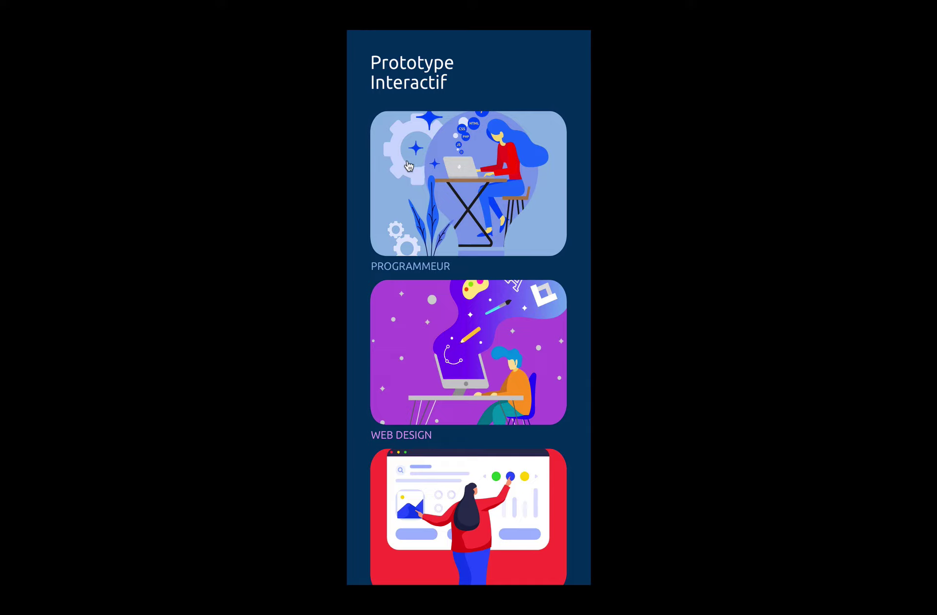
pyautogui.click(408, 161)
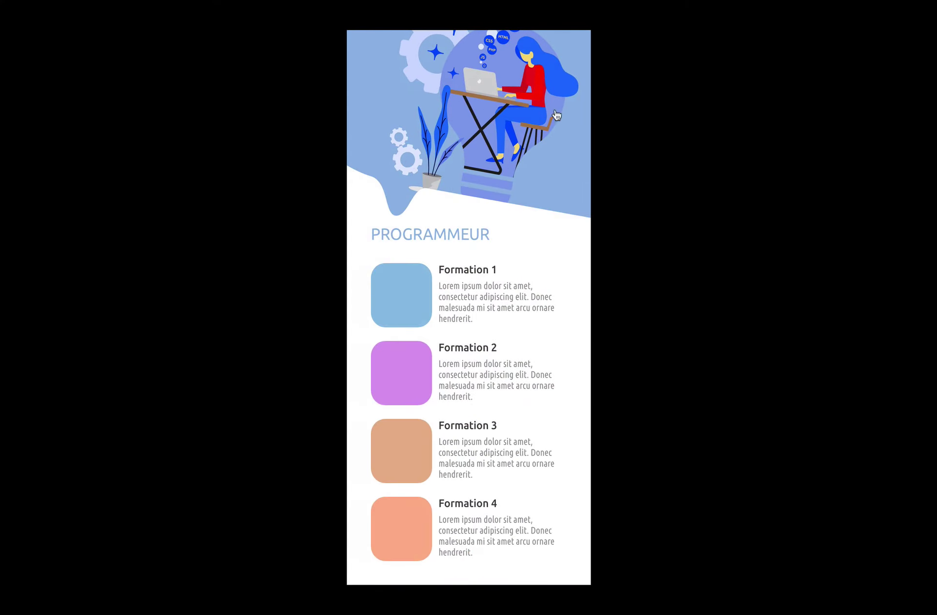
pyautogui.click(562, 181)
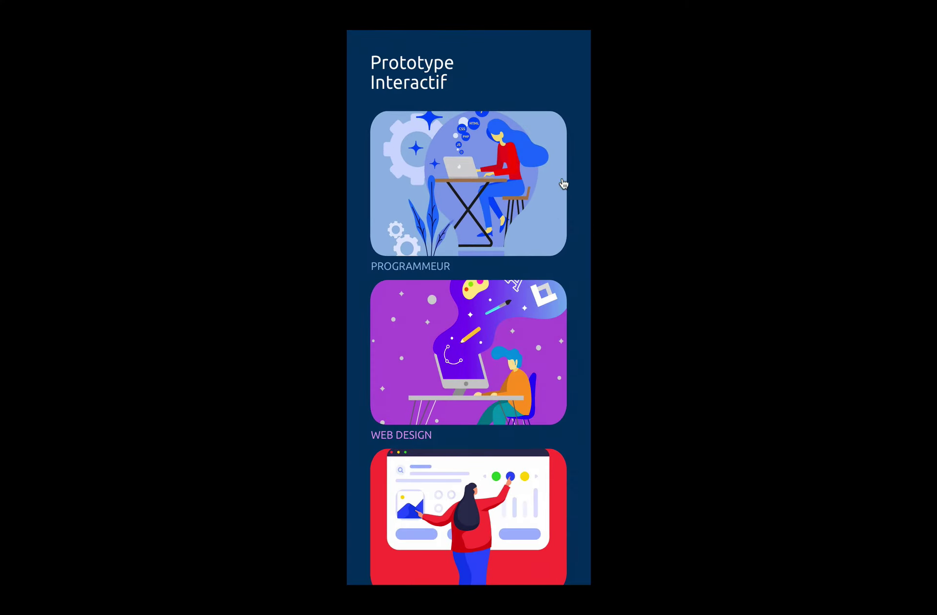
pyautogui.click(534, 188)
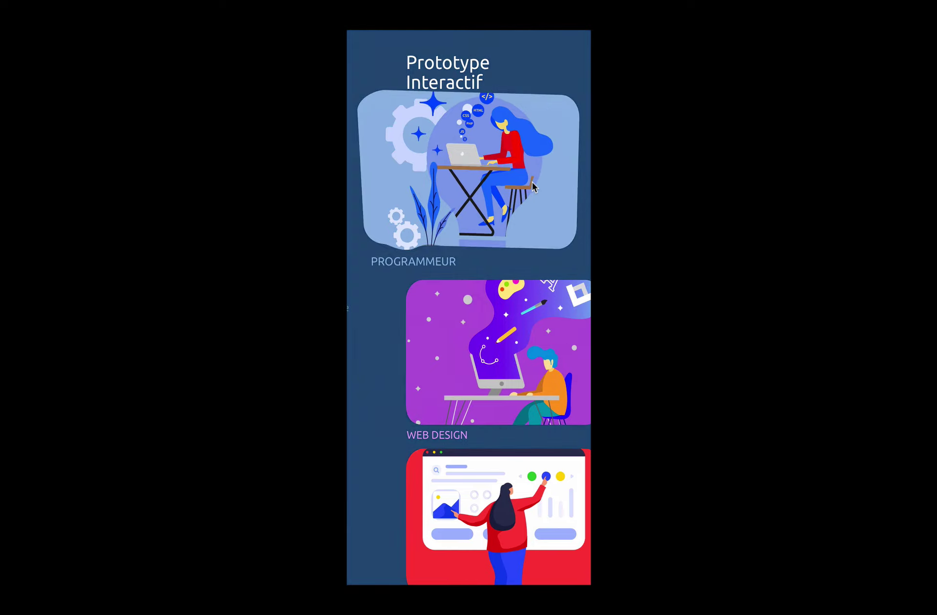
pyautogui.click(532, 183)
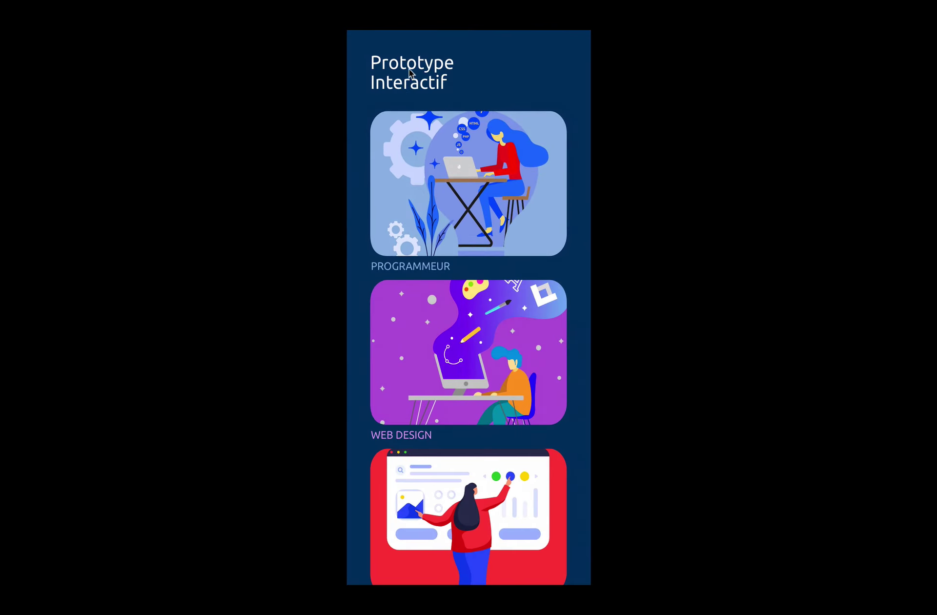
pyautogui.click(442, 210)
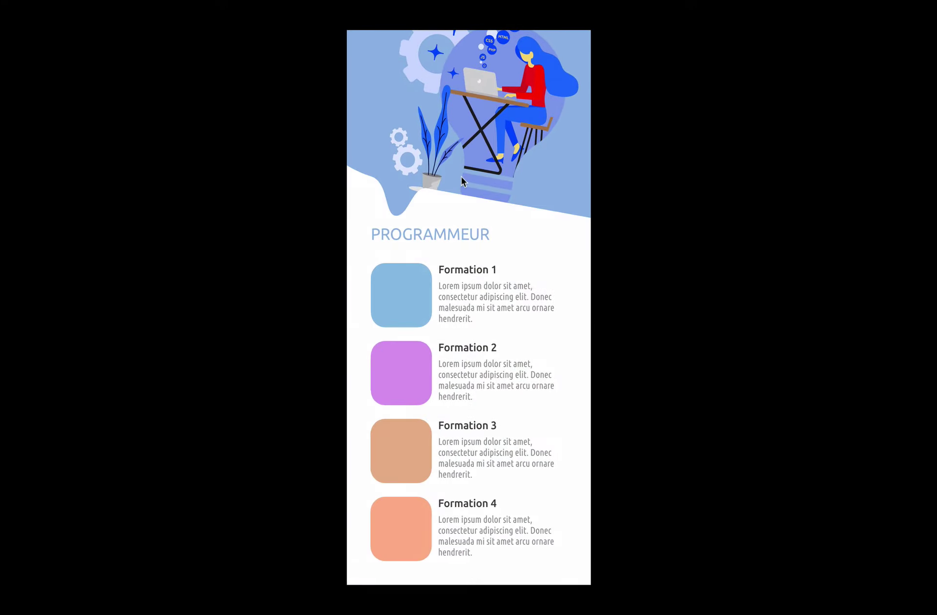
pyautogui.click(461, 176)
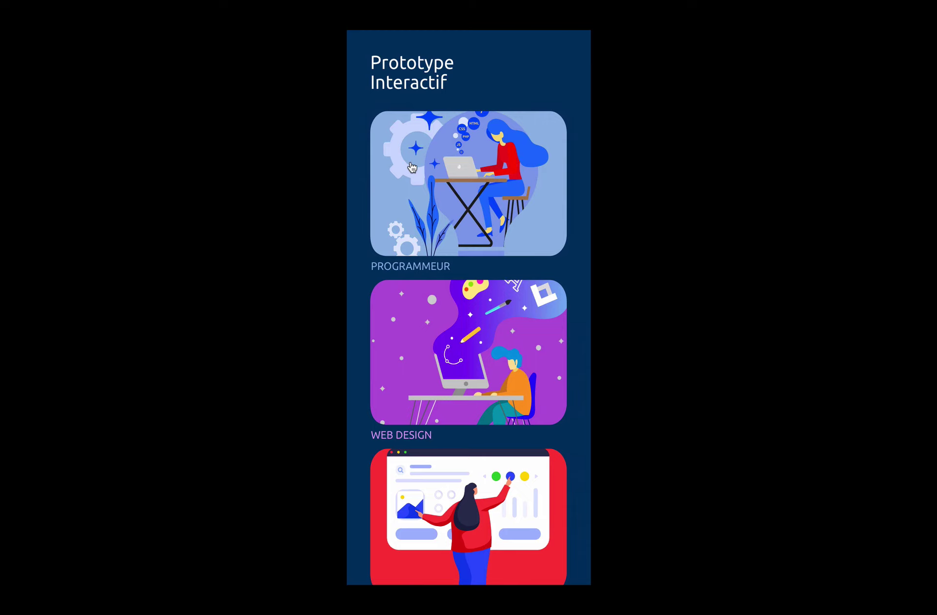
pyautogui.press('Escape')
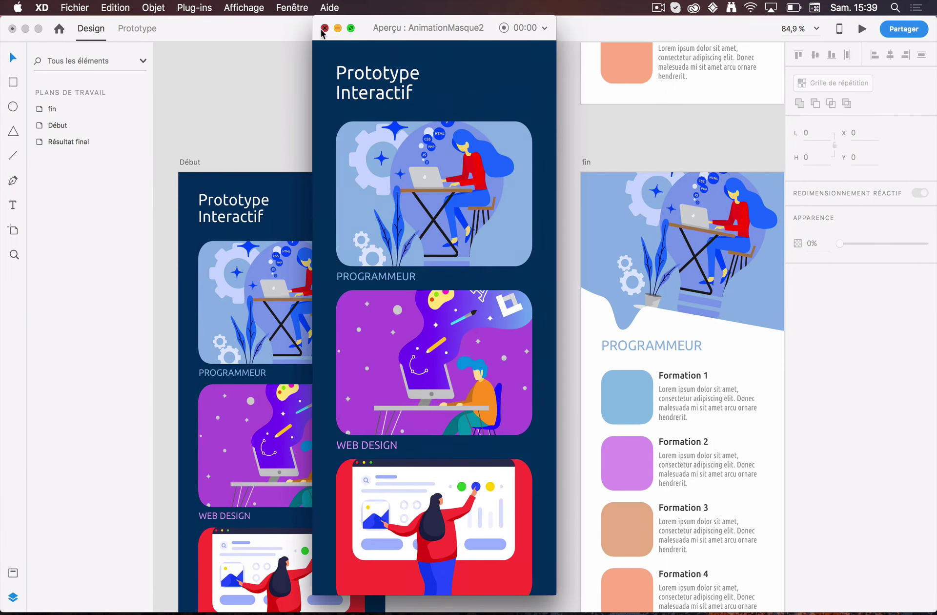
pyautogui.click(325, 28)
# - Move the fin artboard's Prototype Interactif text from beside the artboard to above its top edge, at X 37, Y -80
pyautogui.hscroll(5, 502, 182)
pyautogui.scroll(3, 502, 182)
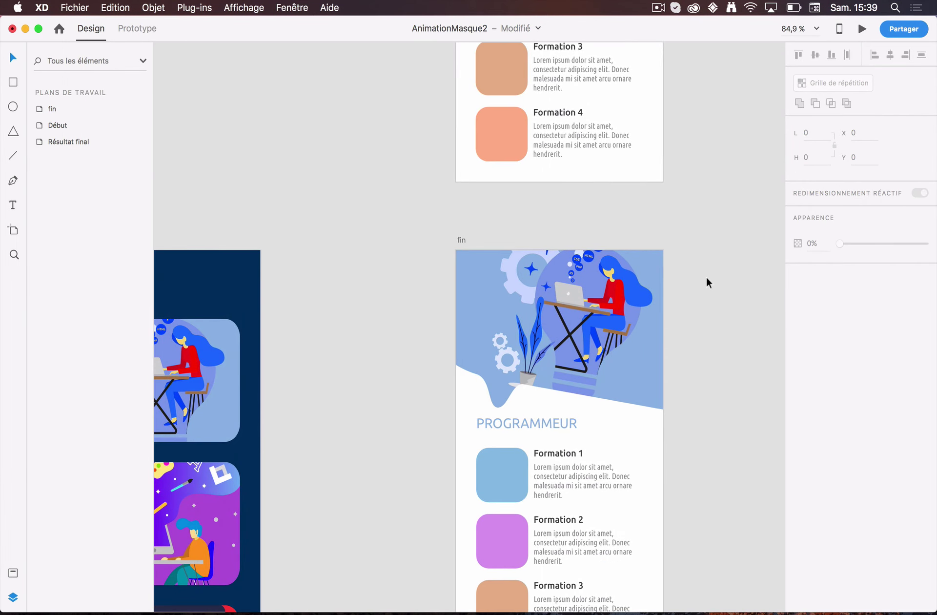
pyautogui.click(41, 112)
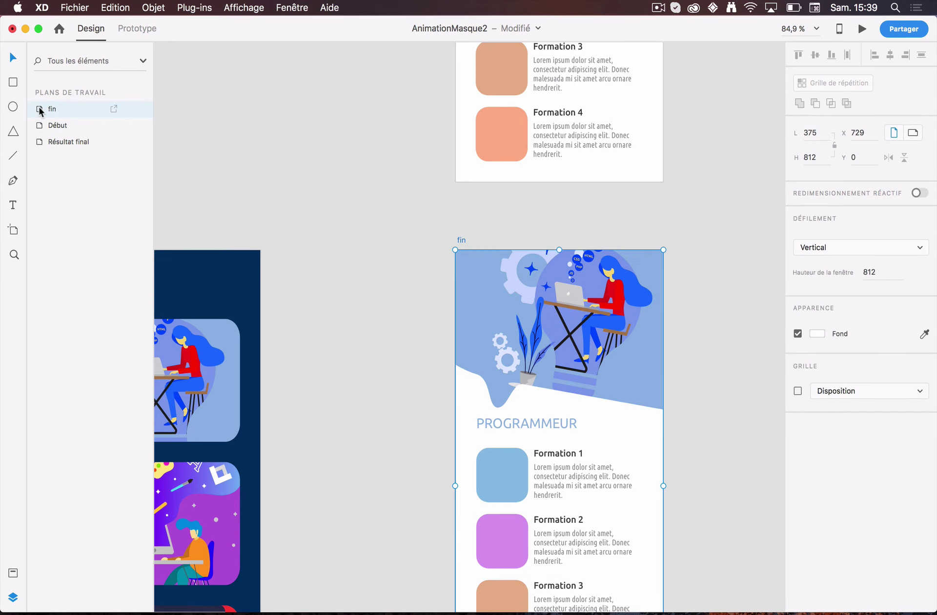
pyautogui.click(41, 112)
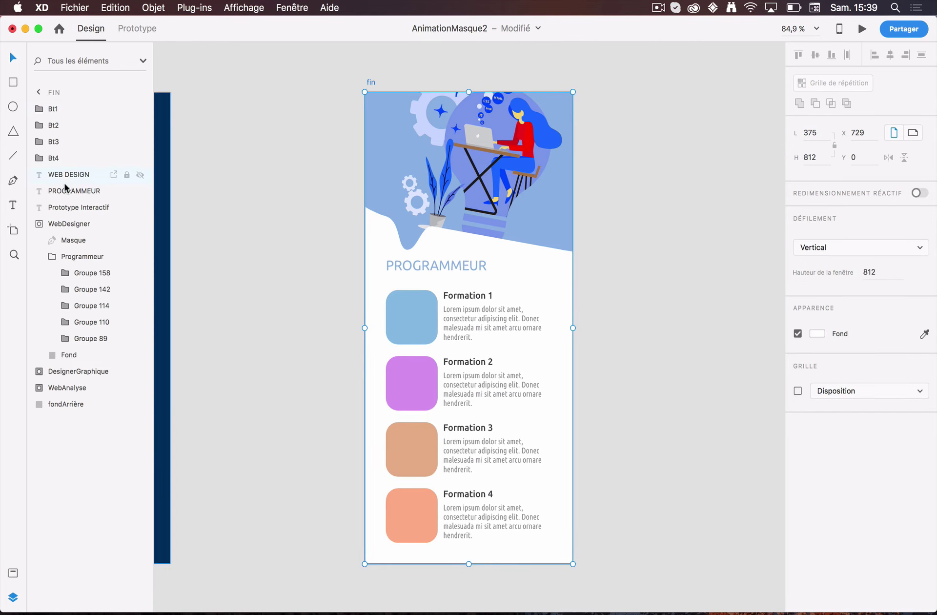
pyautogui.click(64, 207)
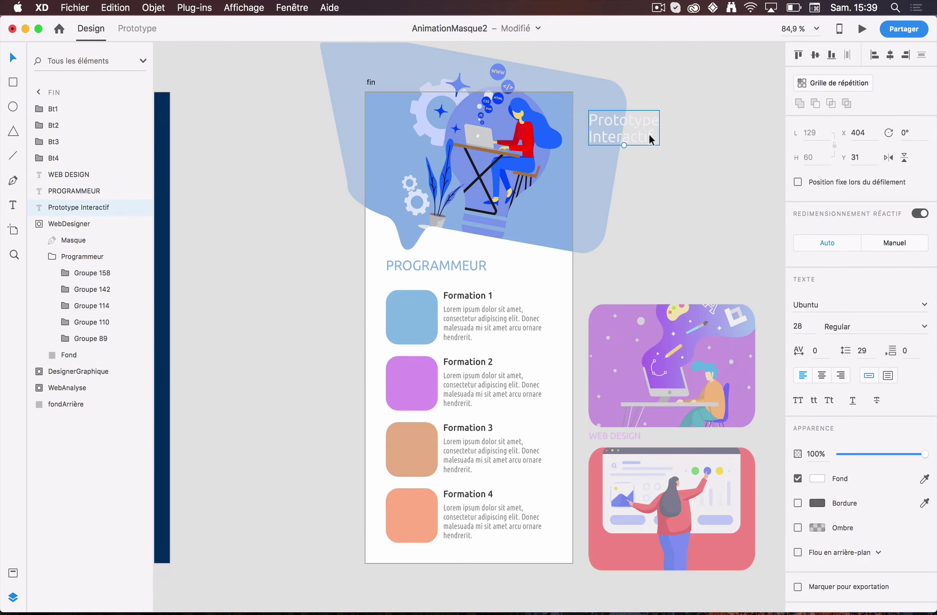
pyautogui.moveTo(649, 135); pyautogui.dragTo(447, 171)
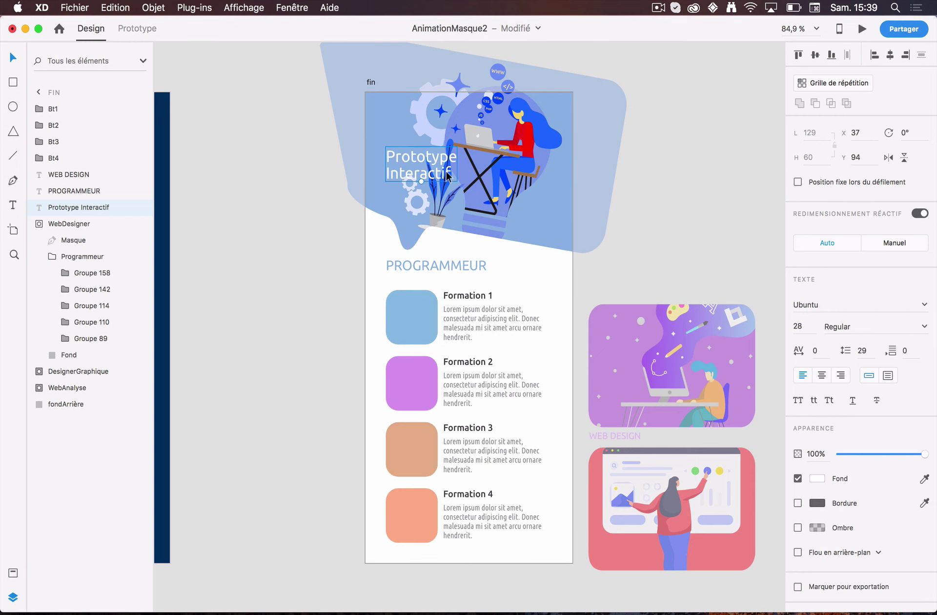
pyautogui.scroll(5, 753, 203)
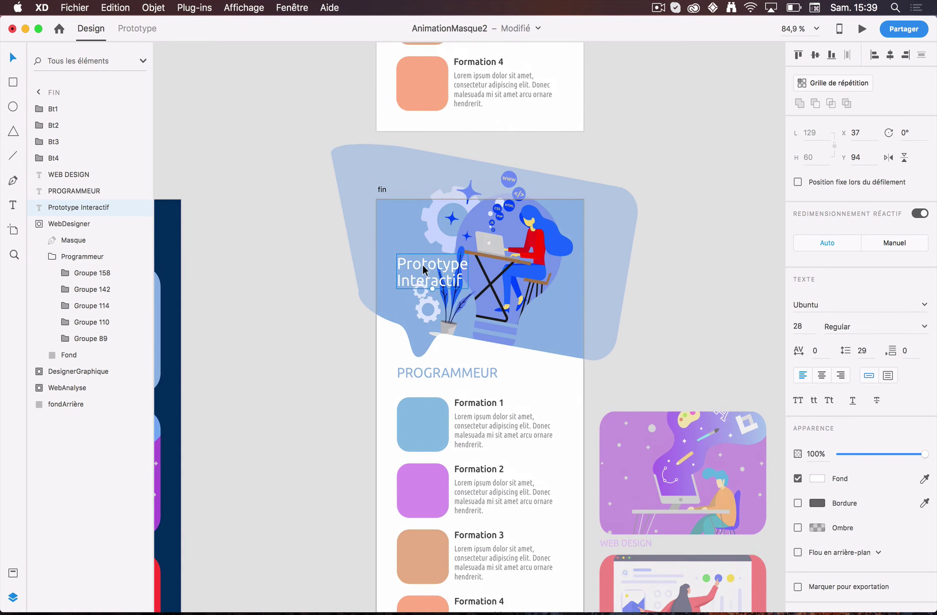
pyautogui.moveTo(422, 265); pyautogui.dragTo(423, 164)
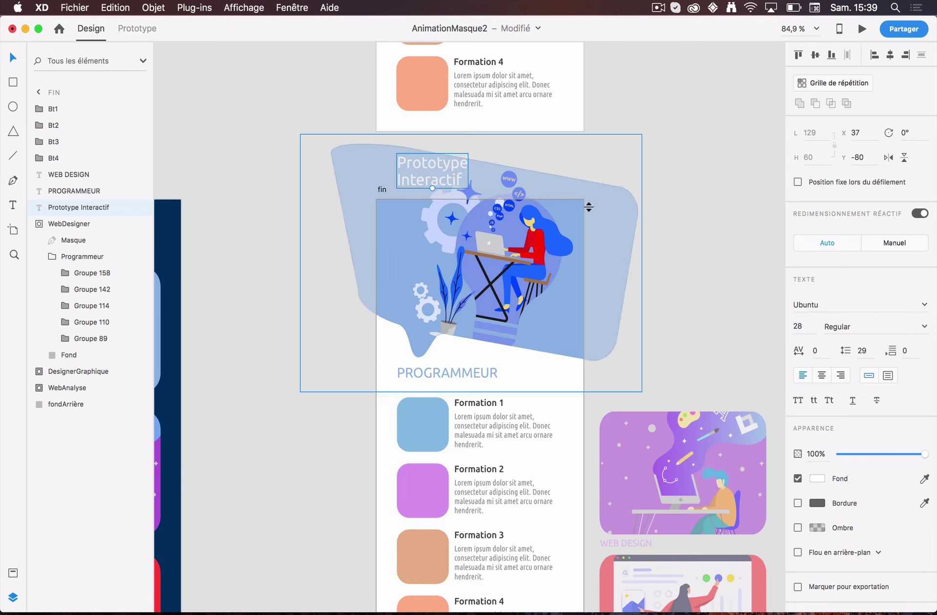
pyautogui.click(664, 250)
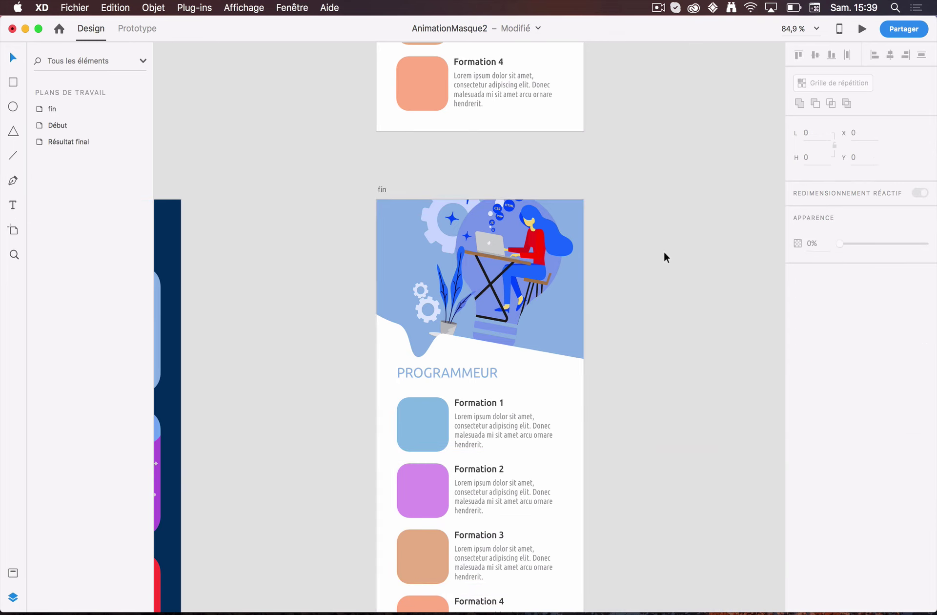
# - Replay the Programmeur card's transition in a full-screen preview to check how the Prototype Interactif title moves
pyautogui.click(862, 31)
pyautogui.press('ctrl+super+f')
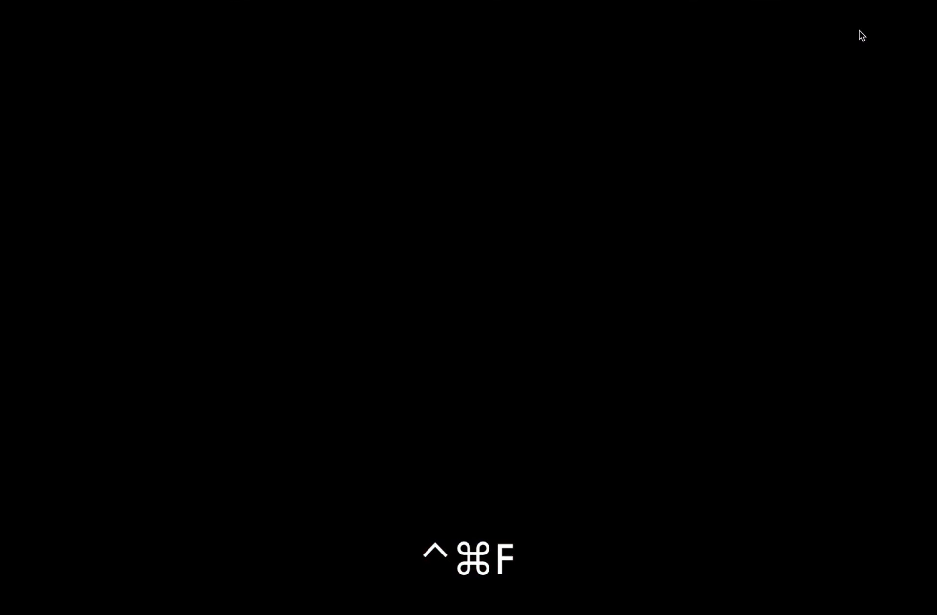
pyautogui.click(552, 165)
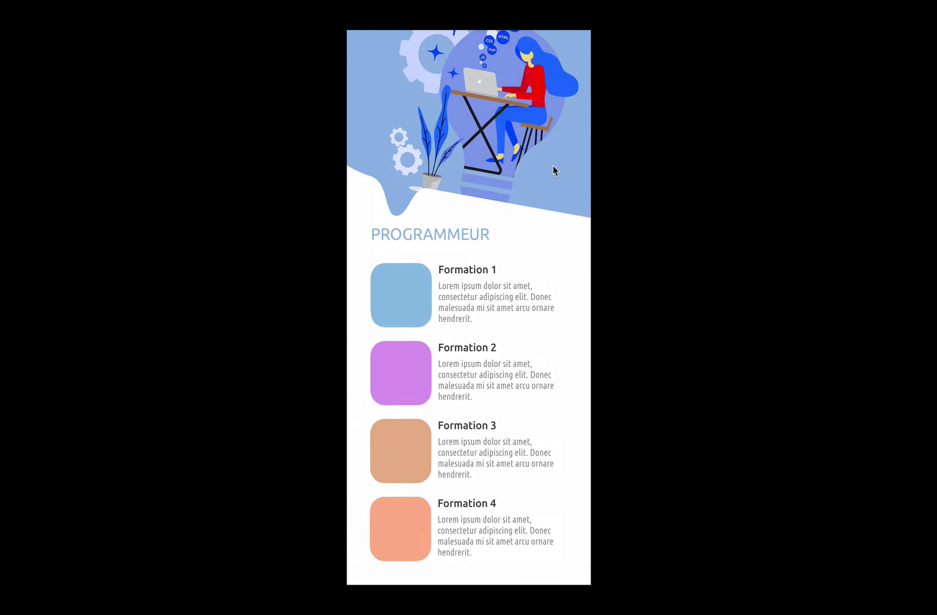
pyautogui.click(554, 170)
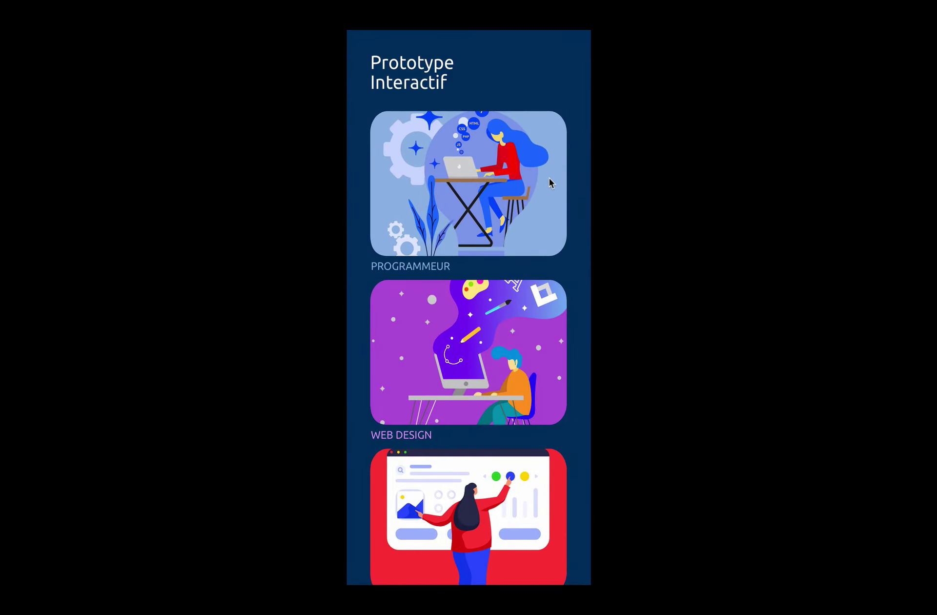
pyautogui.click(549, 178)
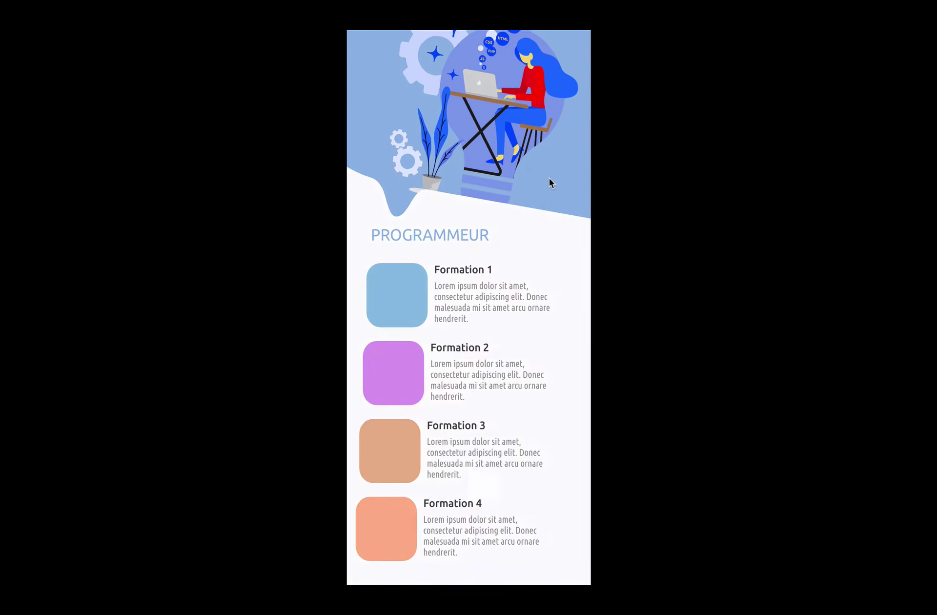
pyautogui.click(549, 178)
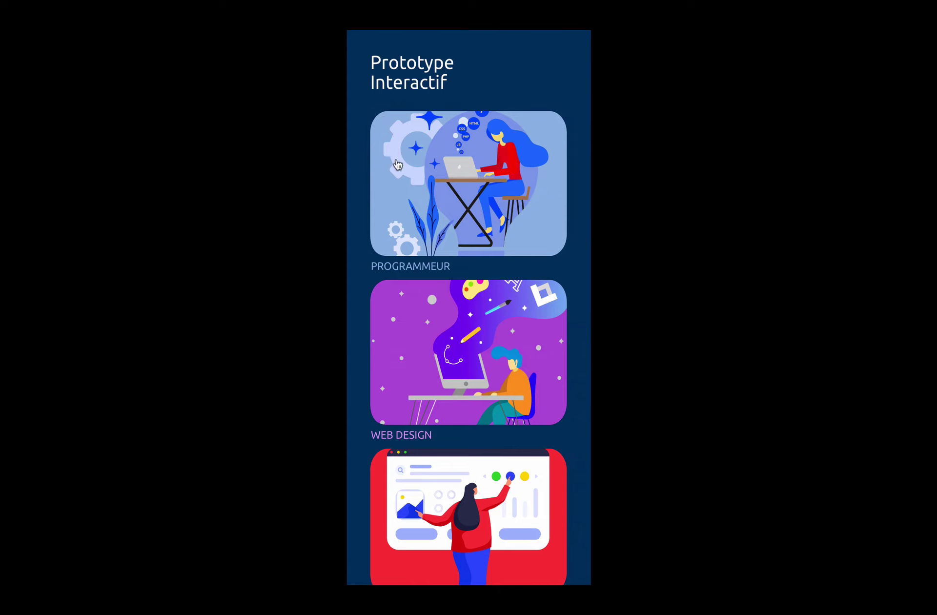
# - Play the Programmeur card's transition forward and back once more, and close the preview
pyautogui.click(481, 183)
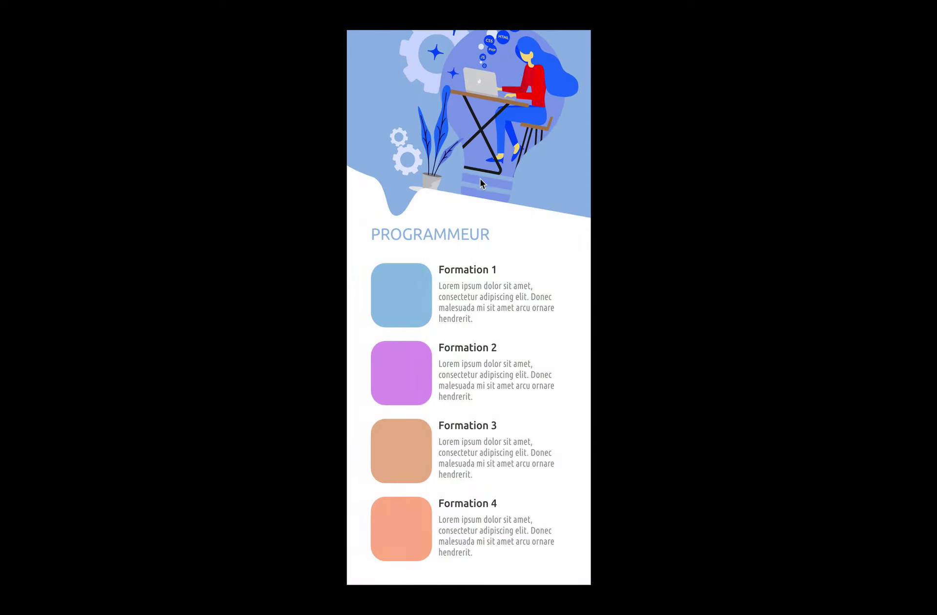
pyautogui.click(482, 144)
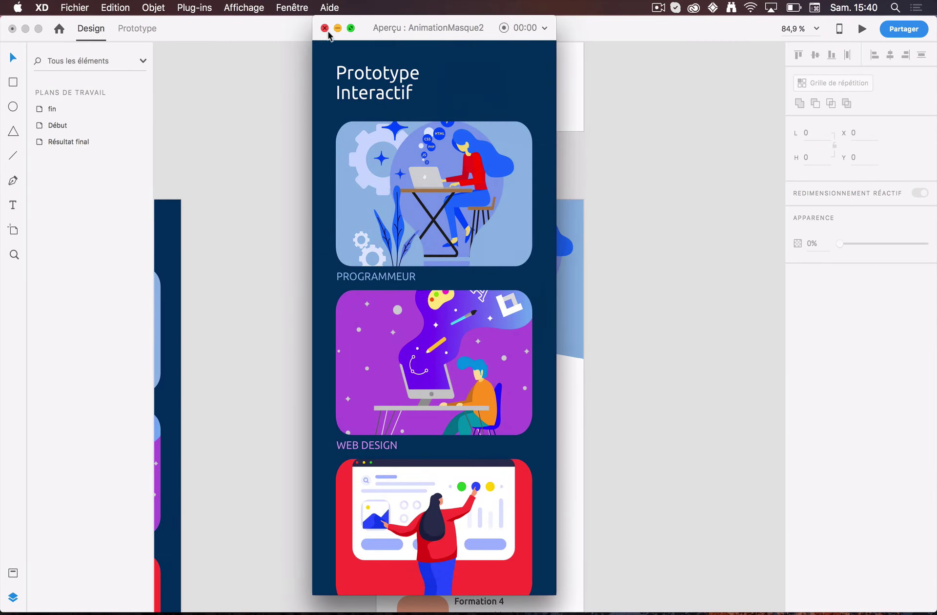
pyautogui.click(325, 29)
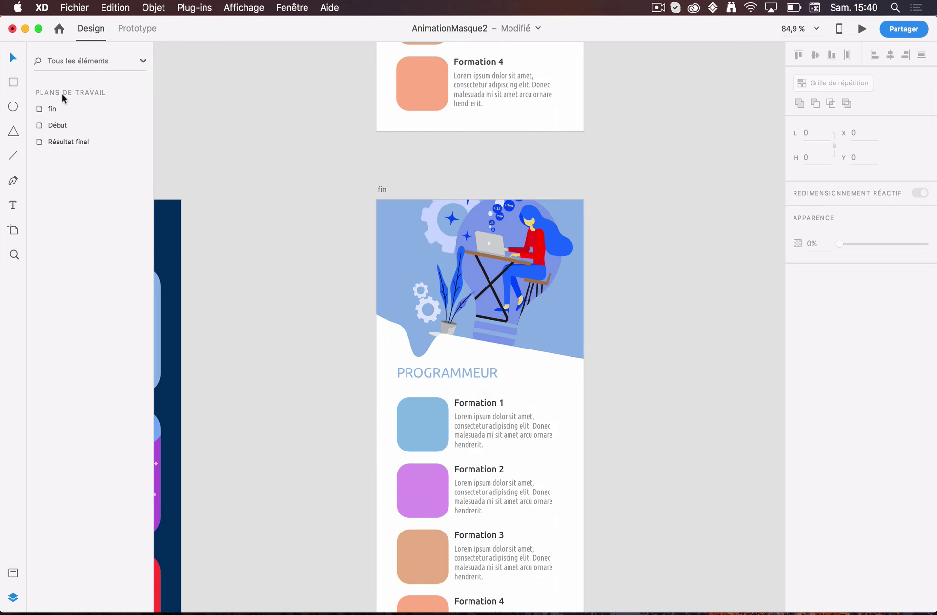
# - Open the fin artboard's Masque path for editing and move its upper-left top anchor point further up and outward
pyautogui.doubleClick(39, 111)
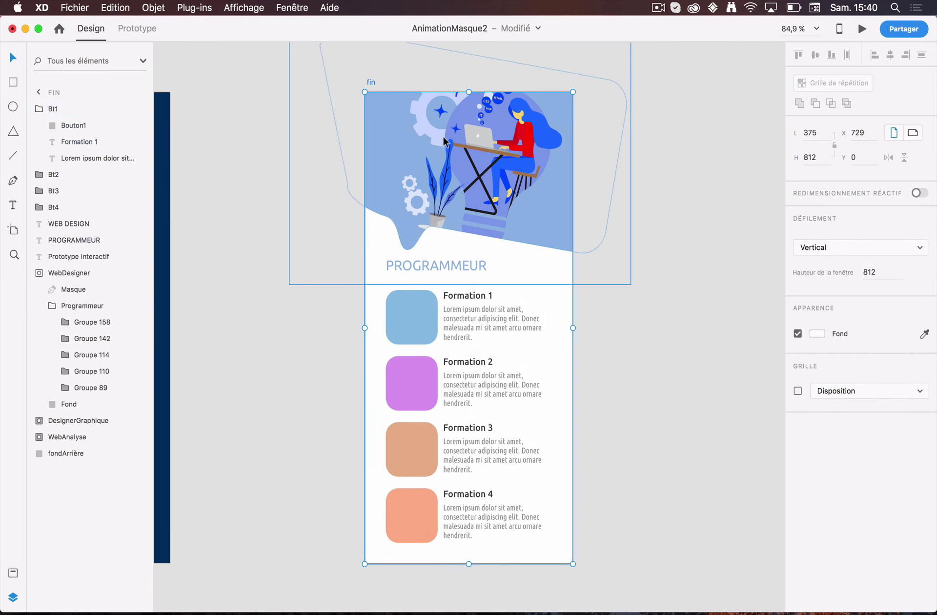
pyautogui.click(617, 185)
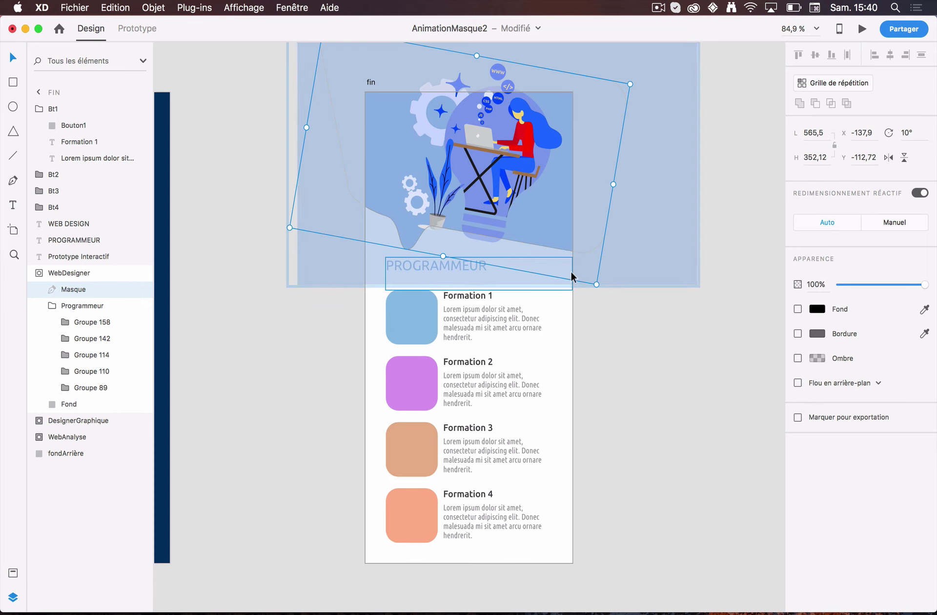
pyautogui.doubleClick(558, 248)
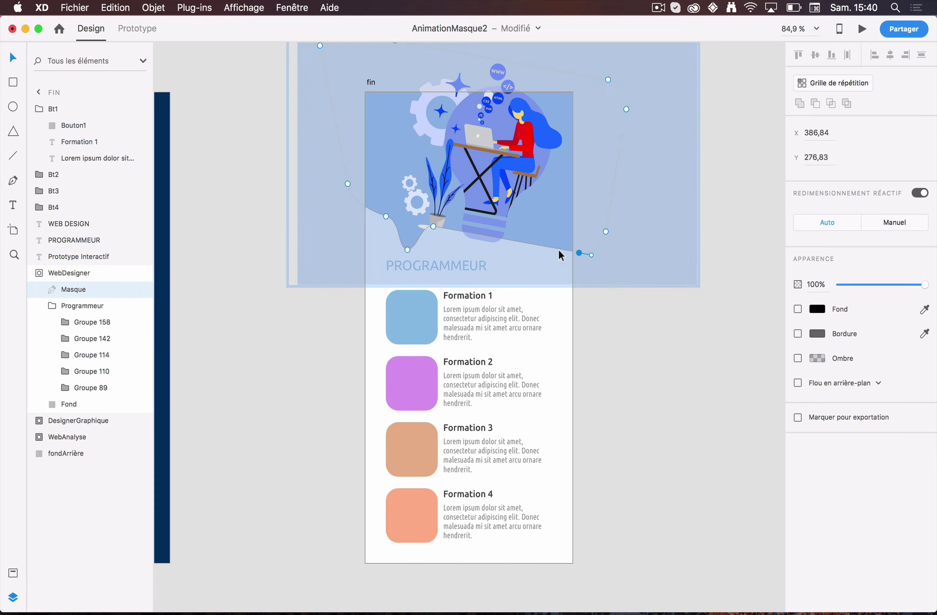
pyautogui.scroll(5, 529, 217)
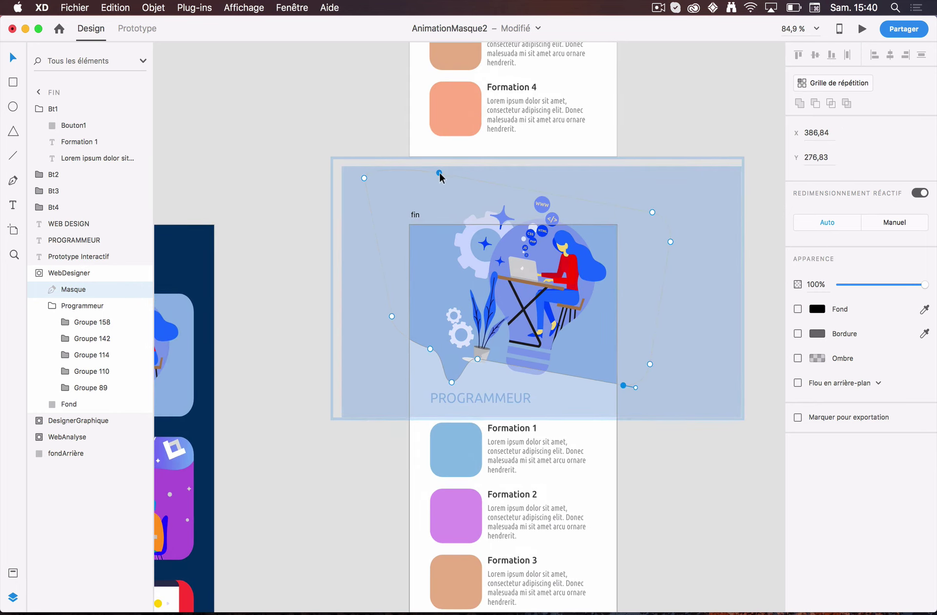
pyautogui.moveTo(439, 172); pyautogui.dragTo(378, 137)
pyautogui.moveTo(371, 134); pyautogui.dragTo(365, 178)
# - Convert the Masque path's upper-left side anchor to a smooth curve, adjust its handle, and move the neighbouring top anchor to X -43,74, Y -163,63
pyautogui.doubleClick(364, 179)
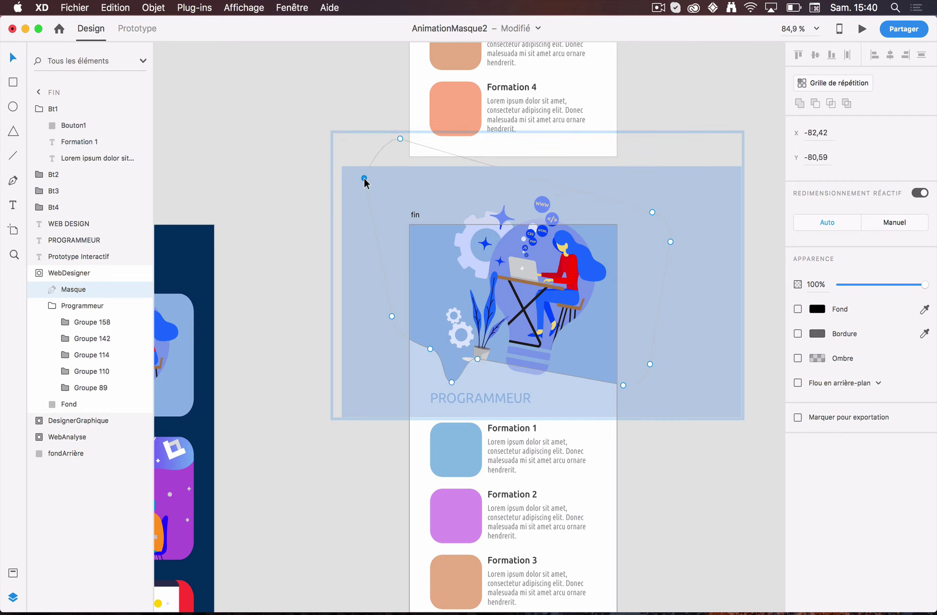
pyautogui.doubleClick(364, 180)
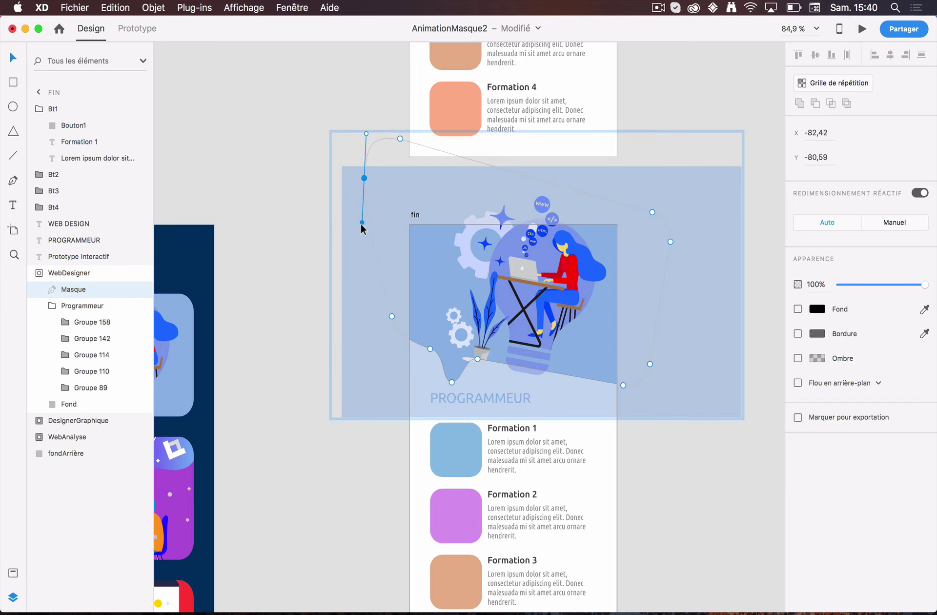
pyautogui.moveTo(362, 223)
pyautogui.mouseDown()
pyautogui.moveTo(347, 223)
pyautogui.moveTo(357, 214)
pyautogui.mouseUp()
pyautogui.moveTo(400, 139)
pyautogui.mouseDown()
pyautogui.moveTo(415, 140)
pyautogui.moveTo(385, 133)
pyautogui.mouseUp()
# - Preview the prototype full screen, play the Programmeur transition repeatedly in both directions to check the reshaped mask, and leave full screen
pyautogui.click(862, 29)
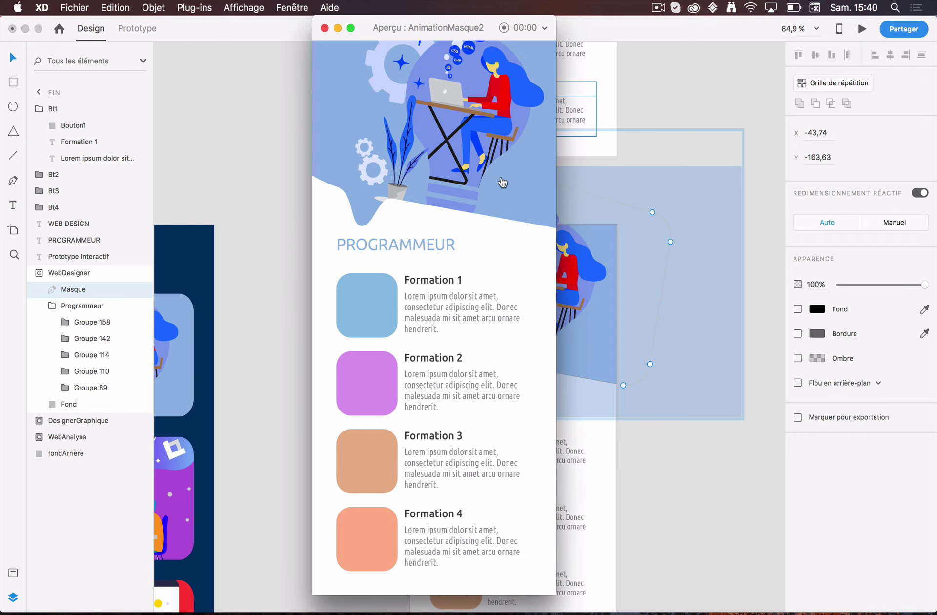
pyautogui.press('ctrl+super+f')
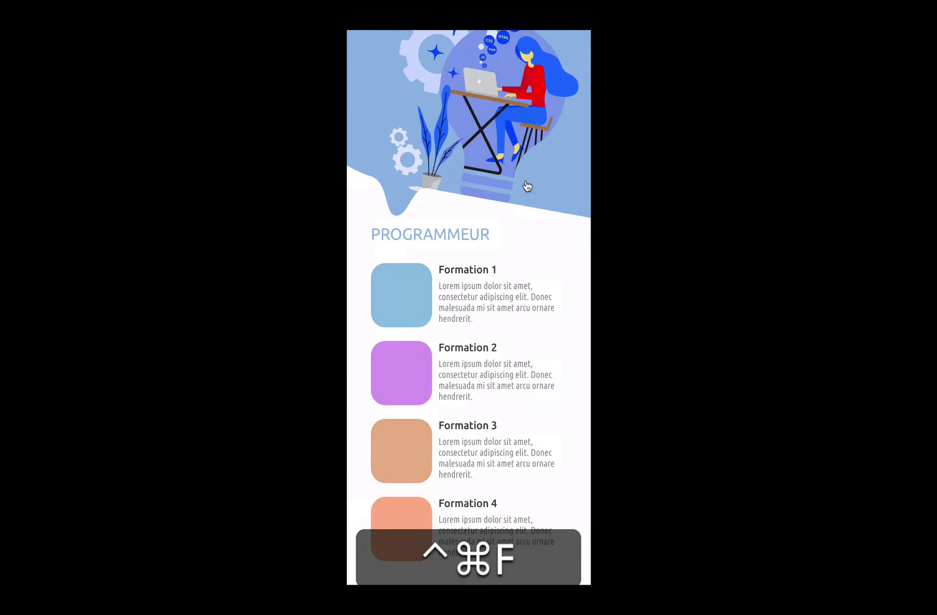
pyautogui.click(559, 176)
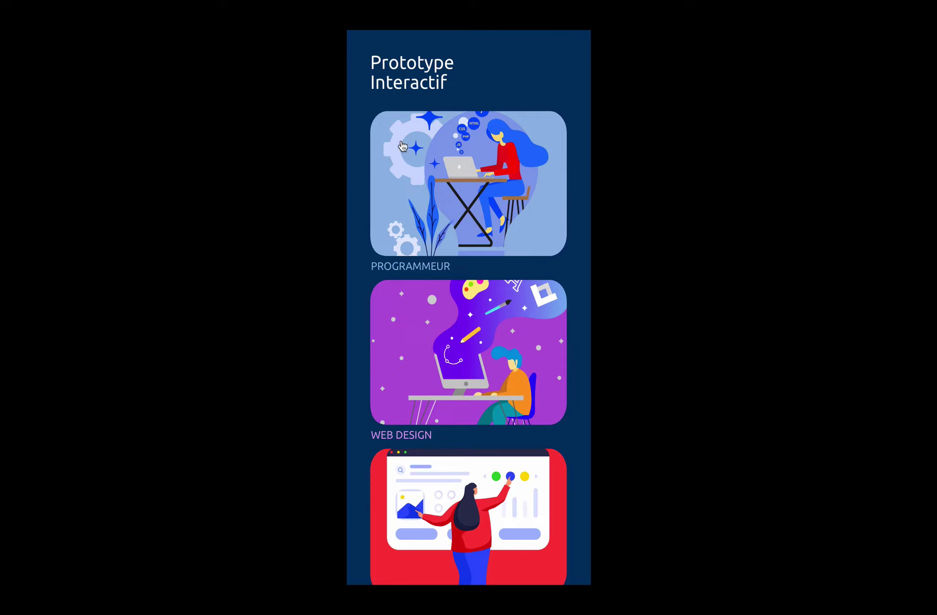
pyautogui.click(382, 174)
pyautogui.click(567, 172)
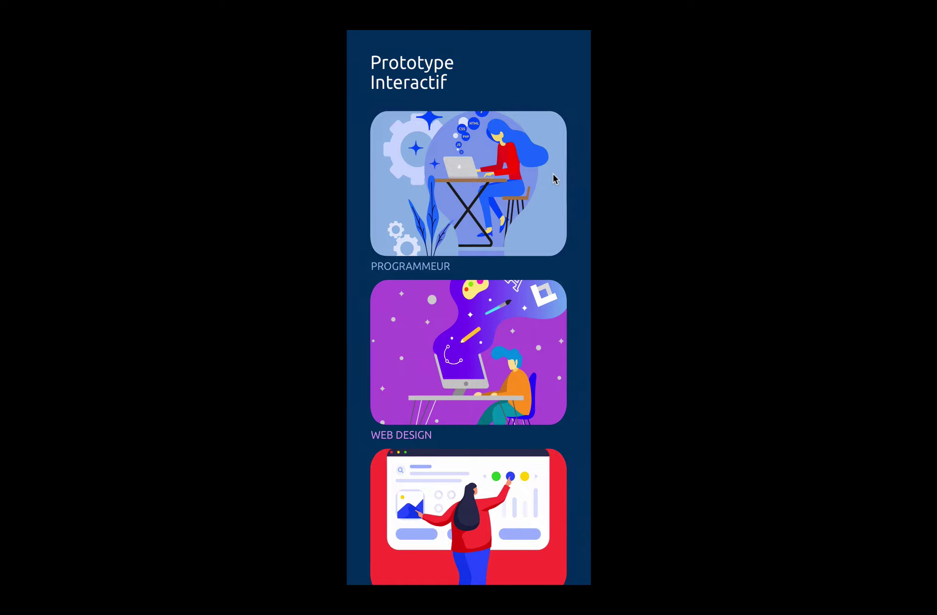
pyautogui.click(554, 176)
pyautogui.click(555, 180)
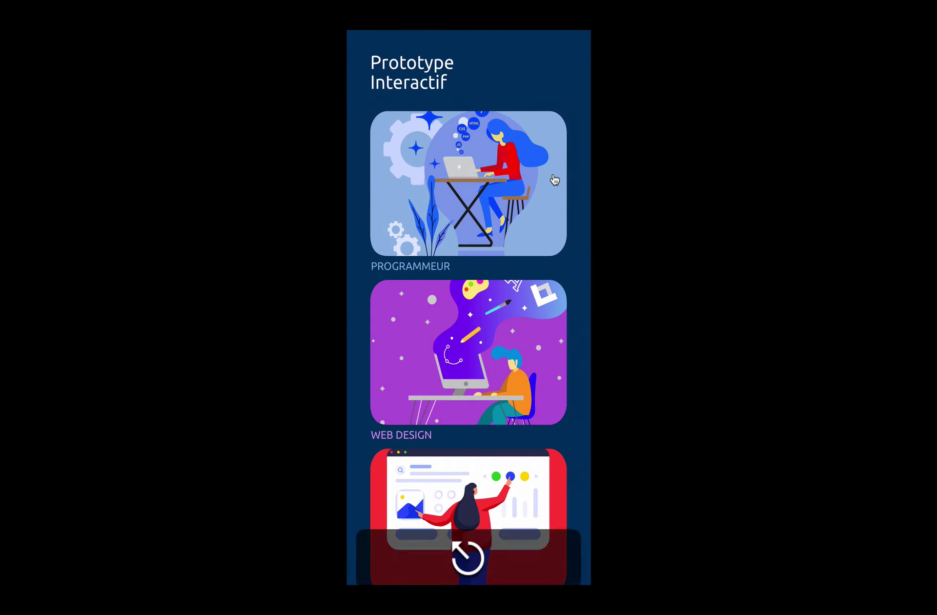
pyautogui.press('Escape')
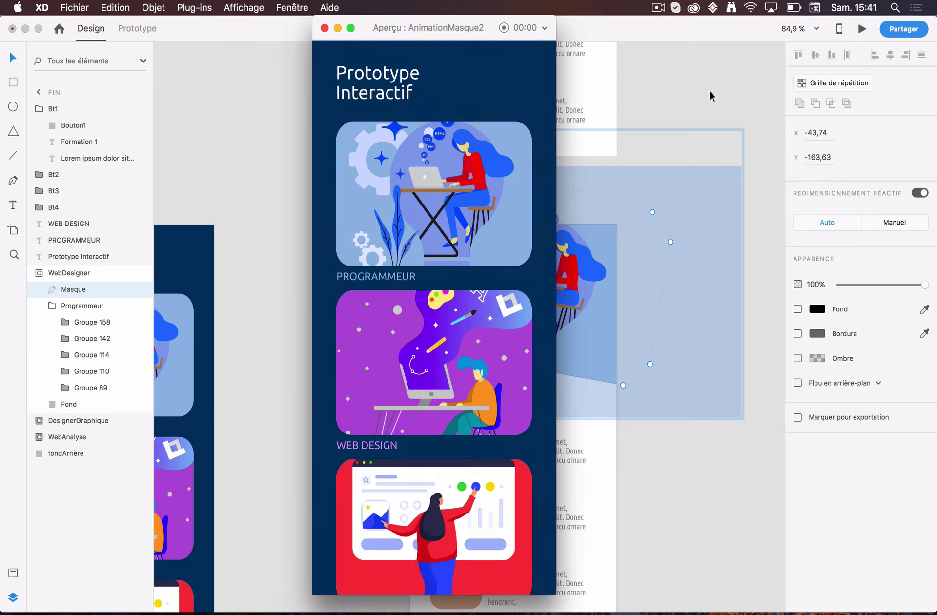